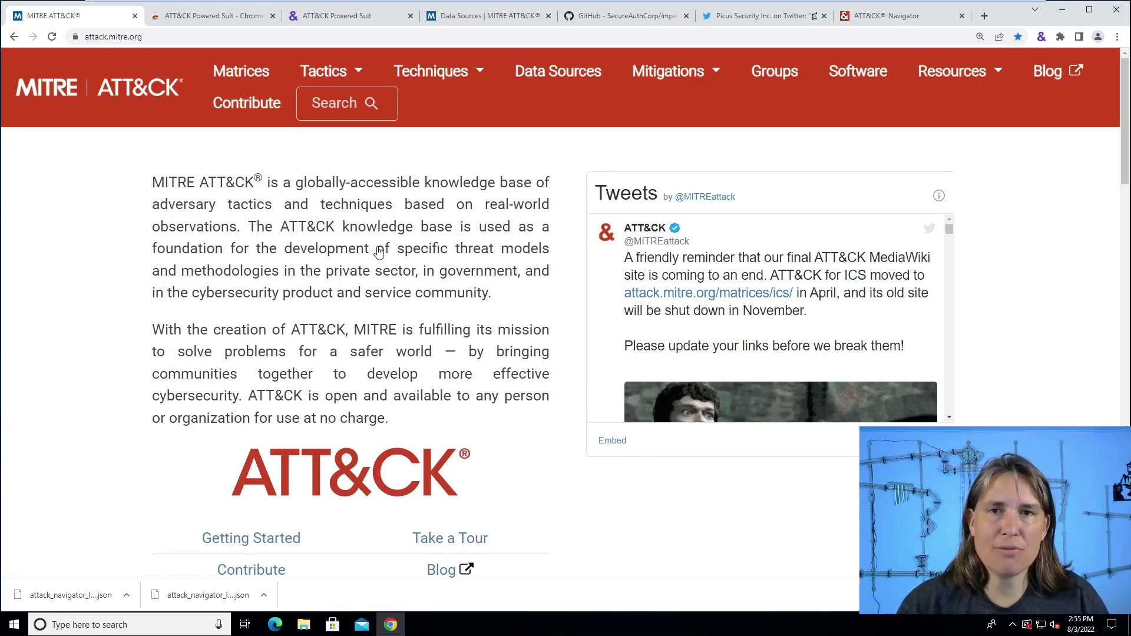
# Step: Scroll the ATT&CK home page down to the Enterprise tactics and techniques matrix
pyautogui.scroll(-10, 505, 380)
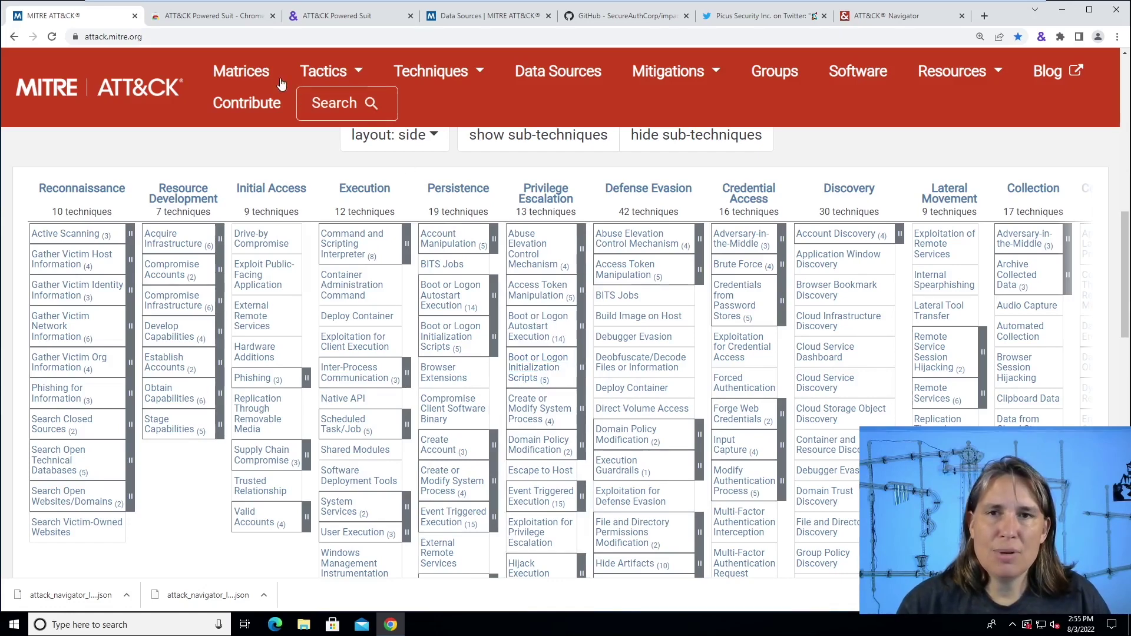
pyautogui.moveTo(480, 71)
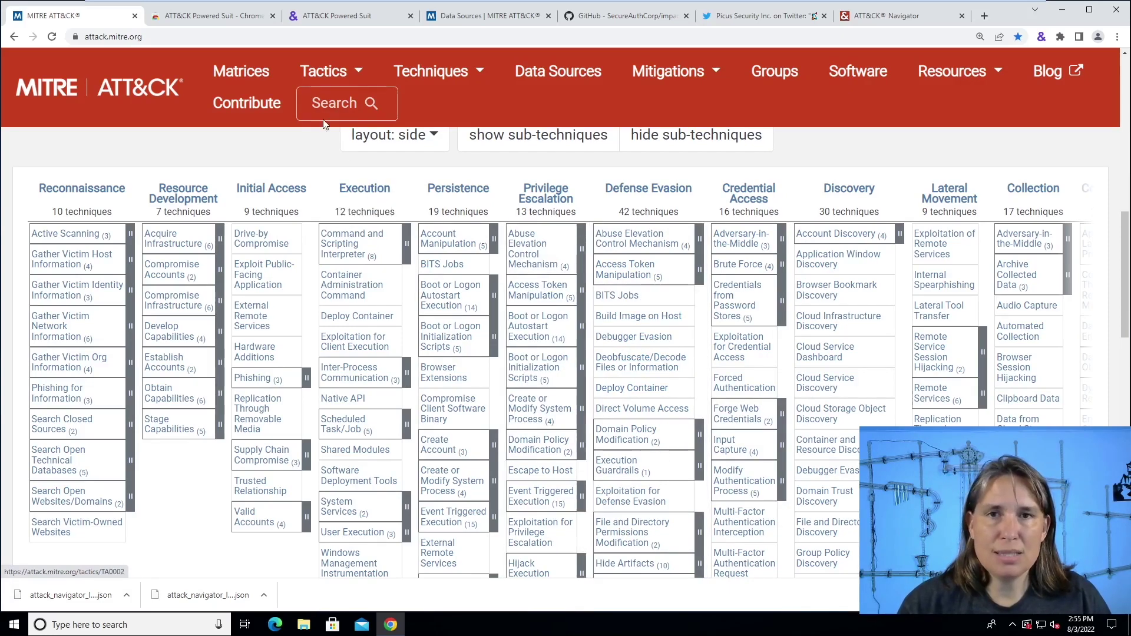
# Step: Search the ATT&CK site for 'registry', then switch to the Powered Suit store tab
pyautogui.click(322, 100)
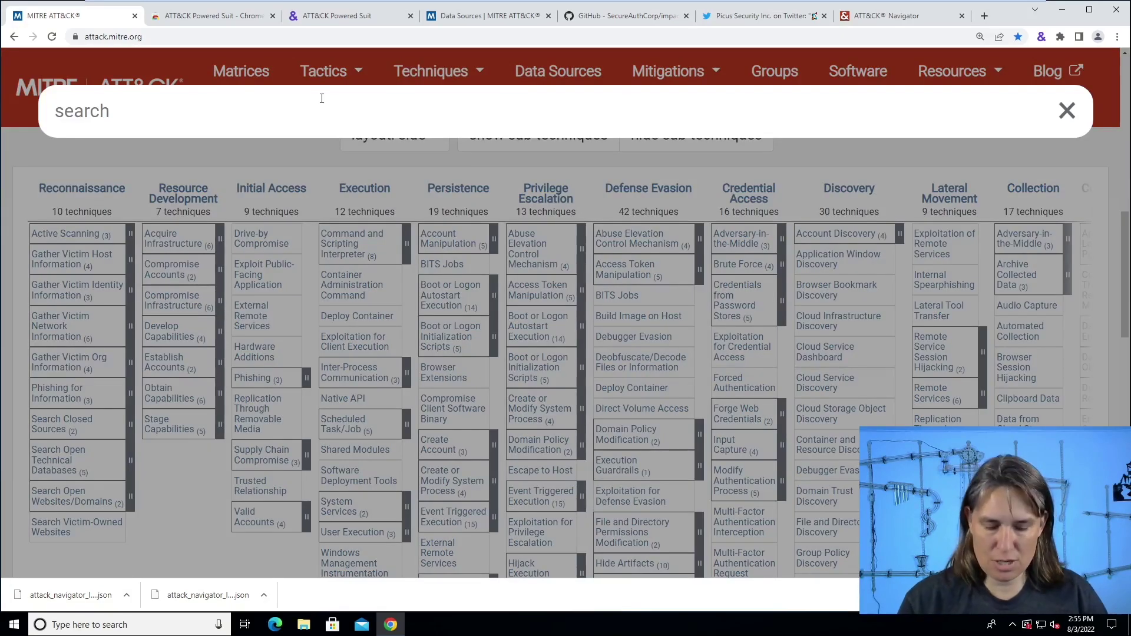
pyautogui.write('regis')
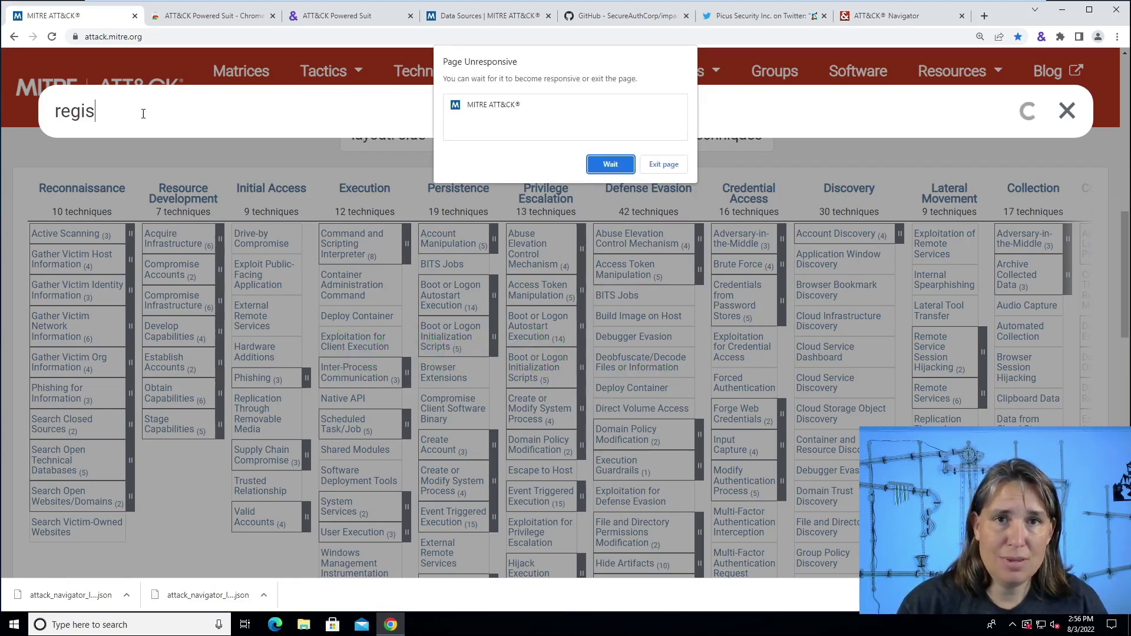
pyautogui.click(617, 167)
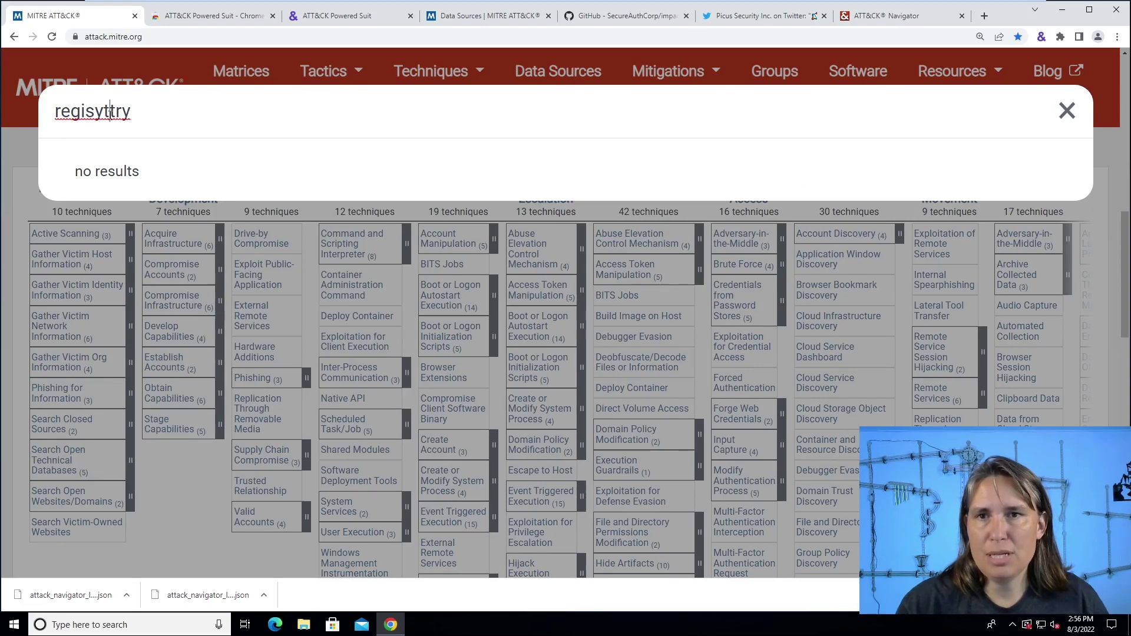
pyautogui.click(110, 114)
pyautogui.press('BackSpace')
pyautogui.press('BackSpace')
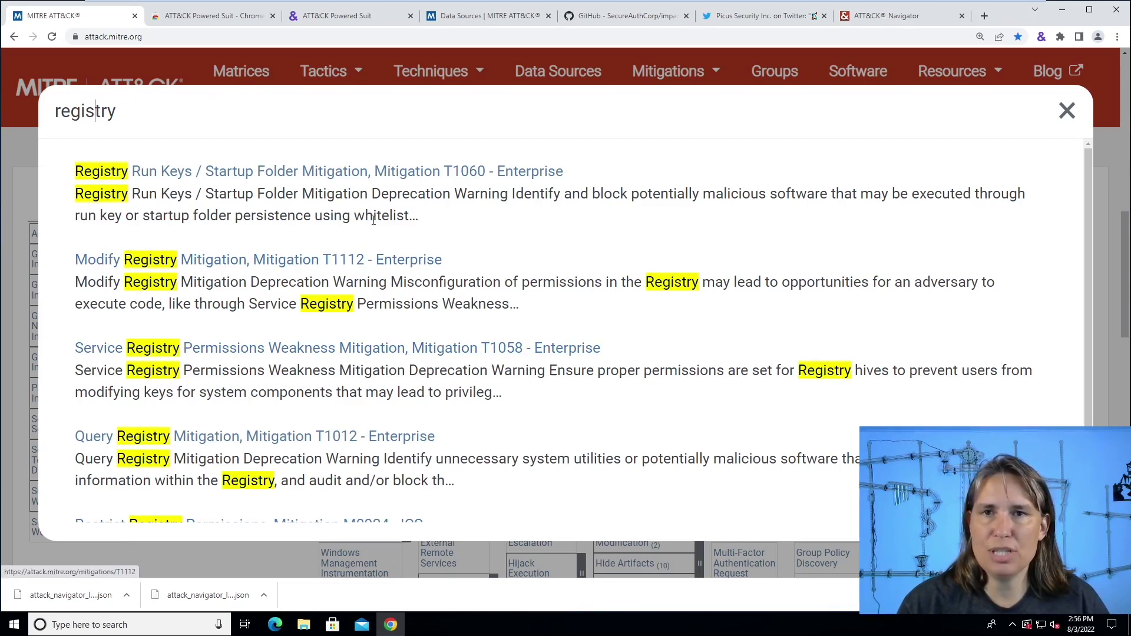
pyautogui.click(213, 16)
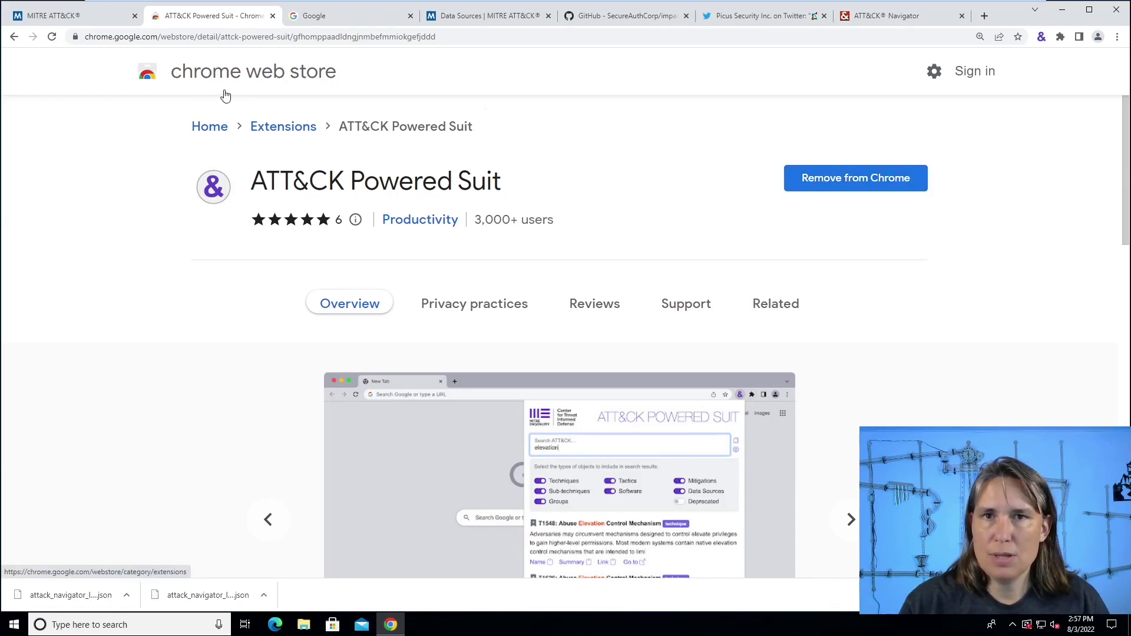
# Step: In the Google tab's address bar, run an ATT&CK Powered Suit search for 'registry' via the 'attack' keyword
pyautogui.click(321, 18)
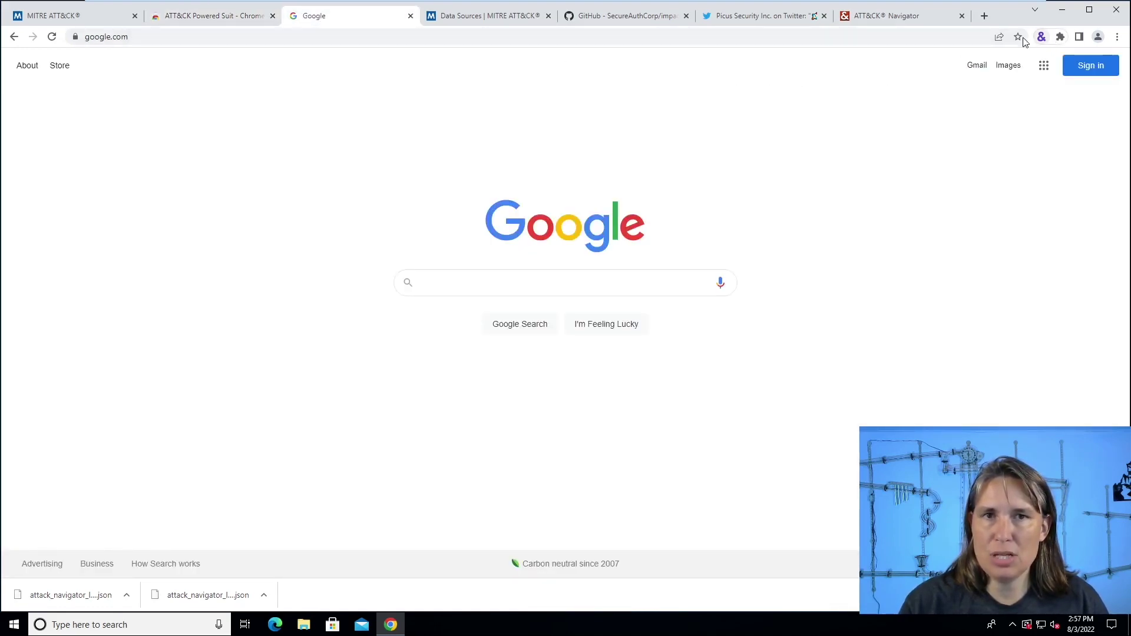
pyautogui.click(300, 37)
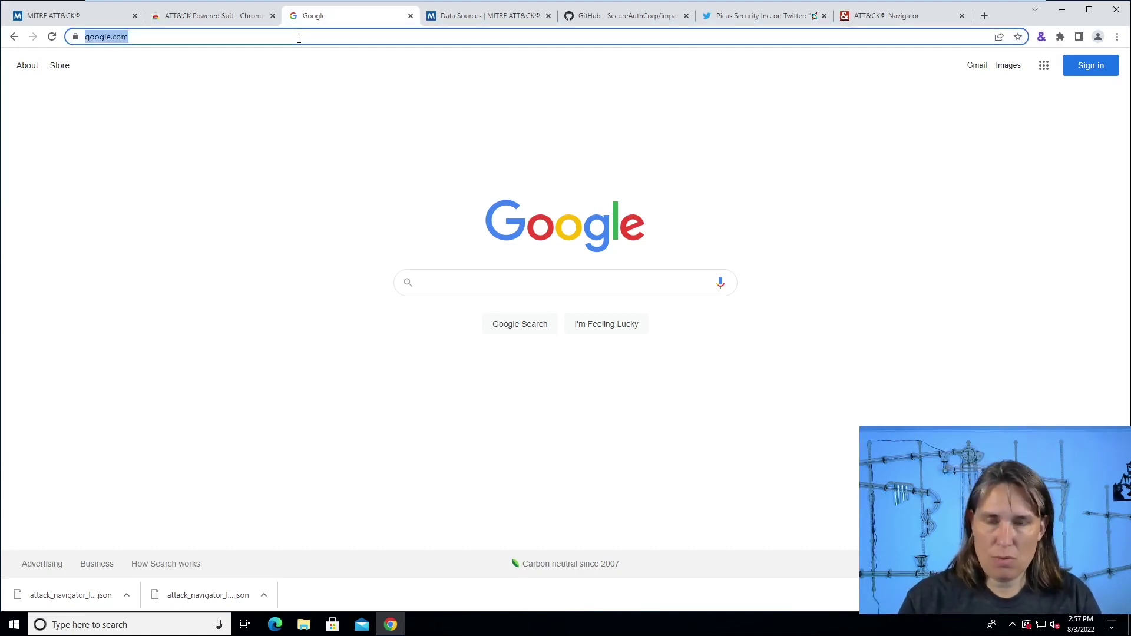
pyautogui.write('attack')
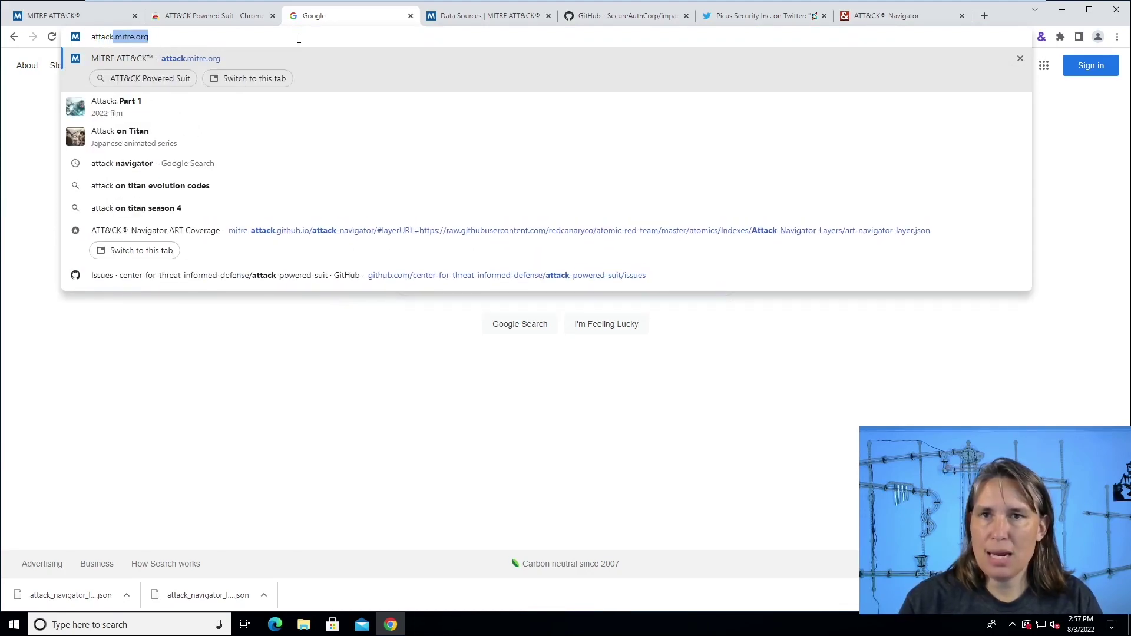
pyautogui.press('Tab')
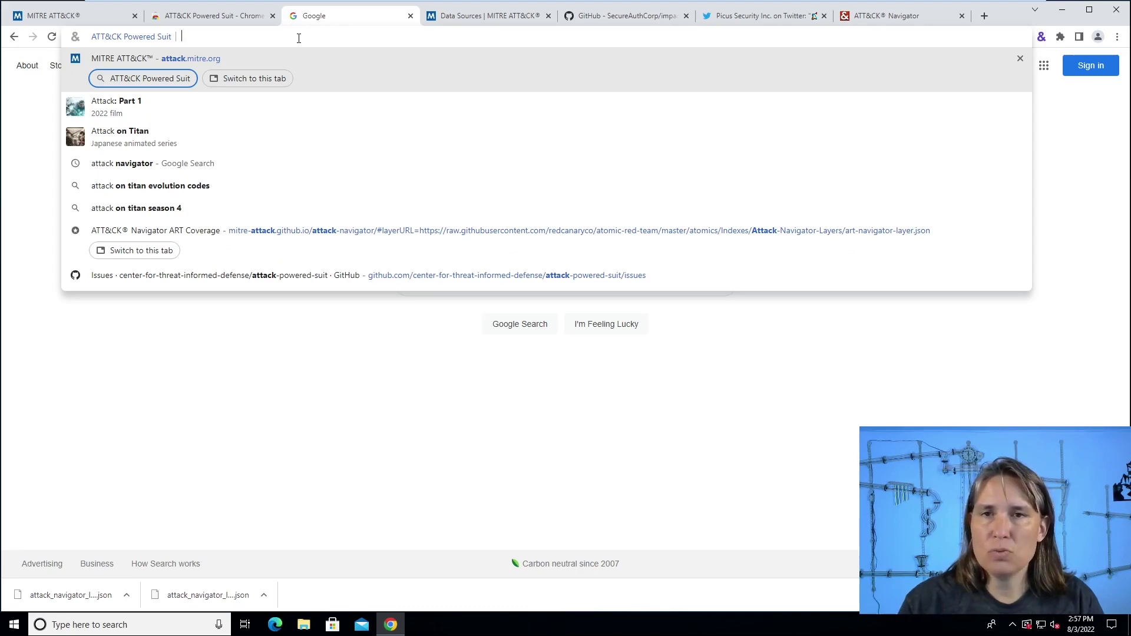
pyautogui.write('r')
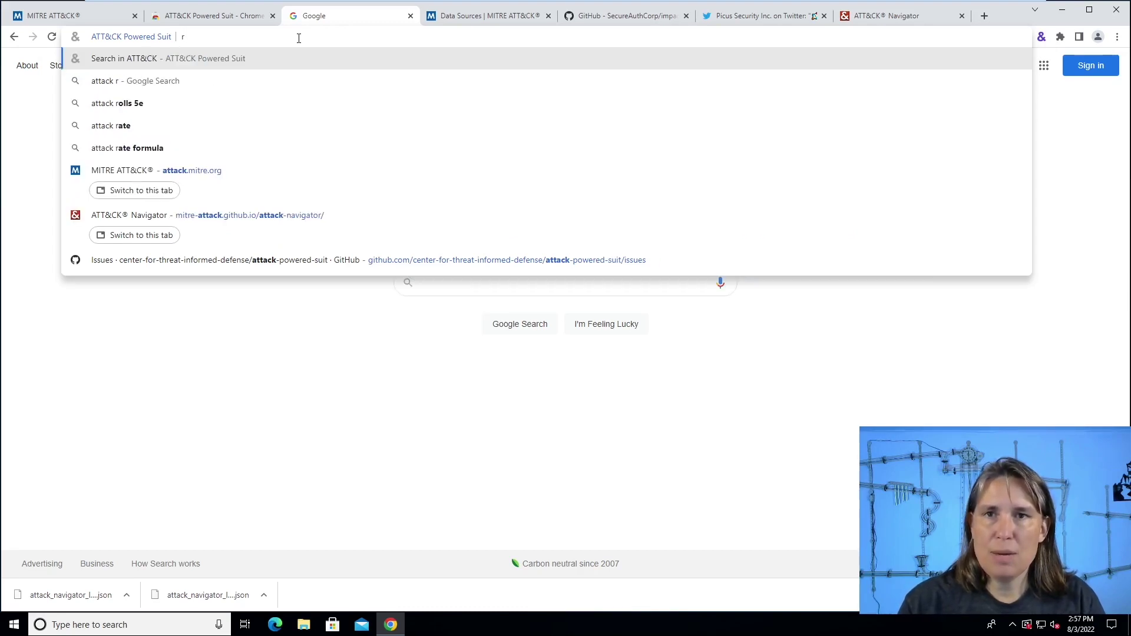
pyautogui.write('egistry')
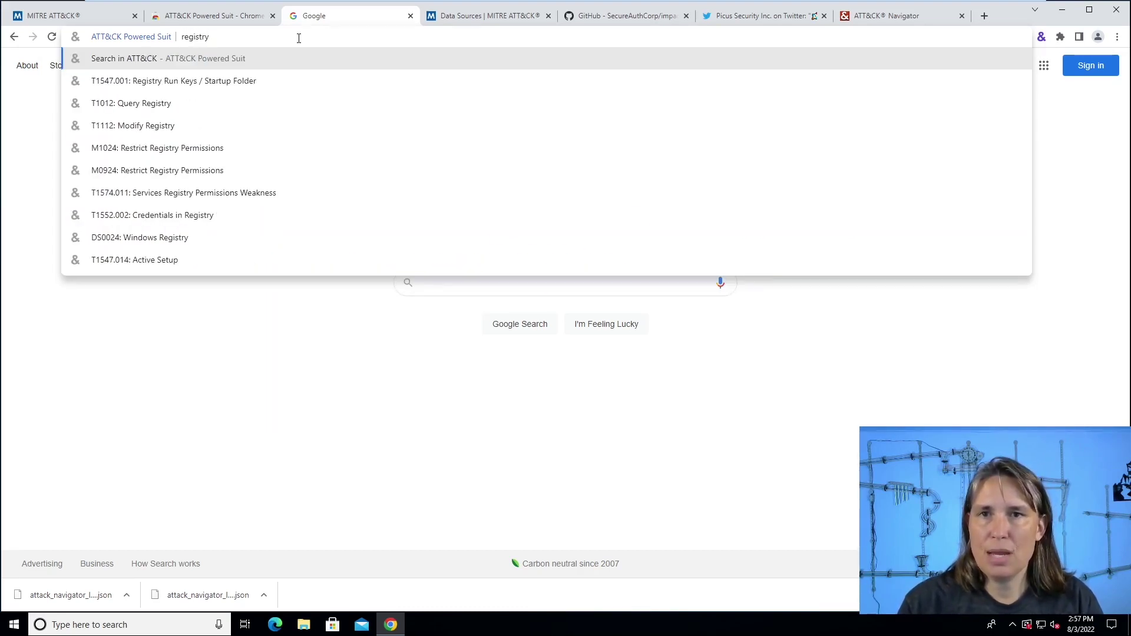
pyautogui.press('Return')
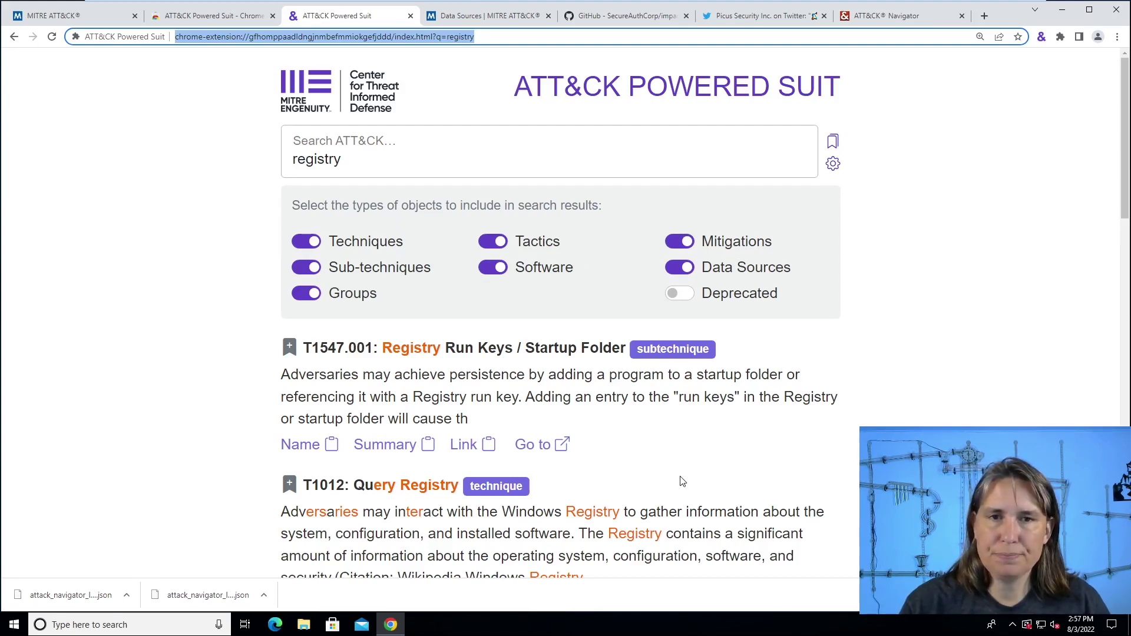
# Step: Exclude Mitigations and Data Sources from the registry search results
pyautogui.scroll(-2, 526, 435)
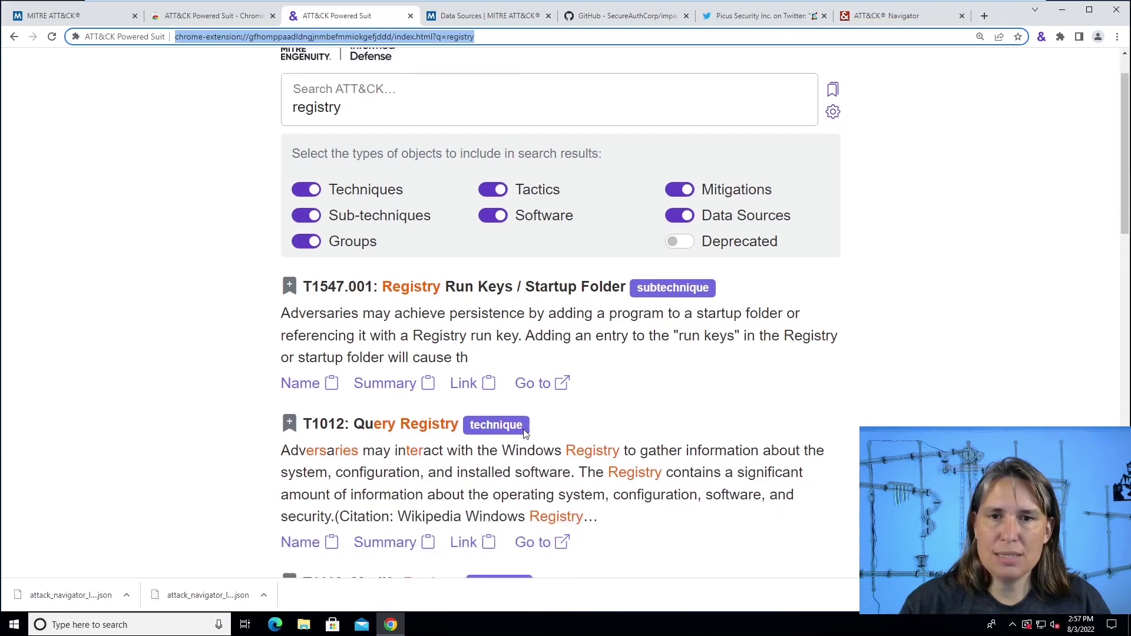
pyautogui.scroll(-5, 422, 394)
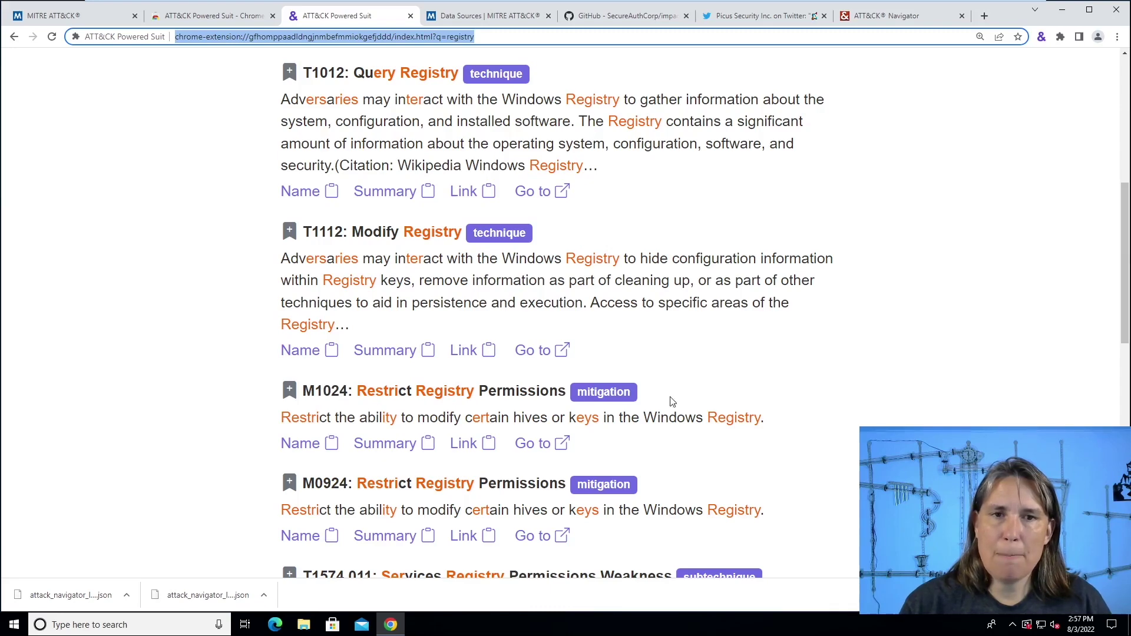
pyautogui.scroll(7, 618, 398)
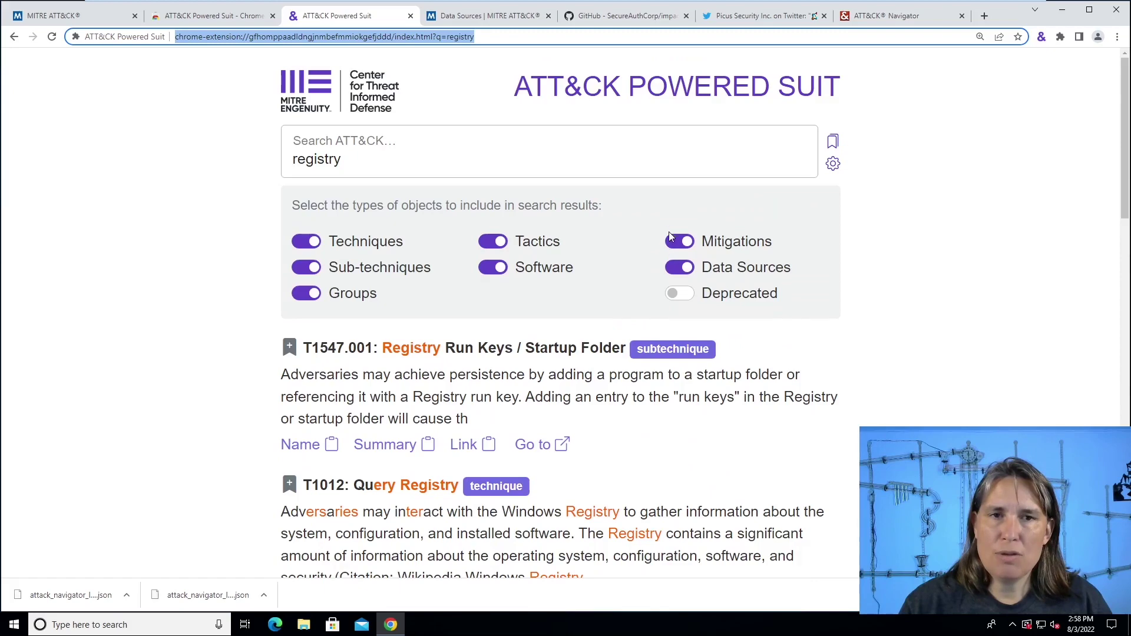
pyautogui.click(677, 239)
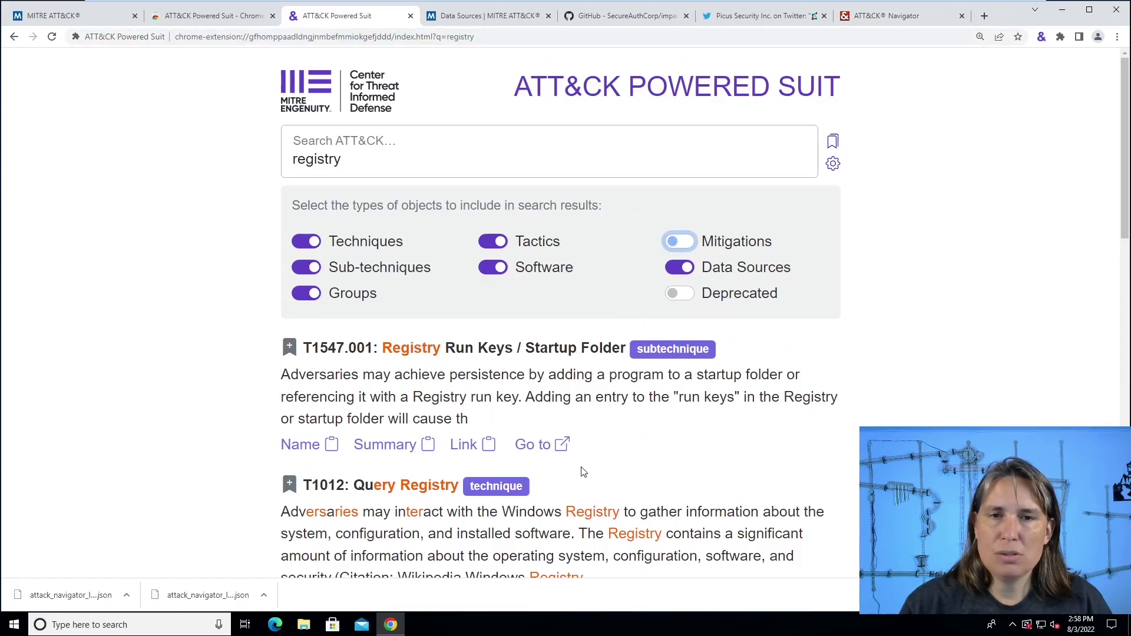
pyautogui.scroll(-12, 582, 471)
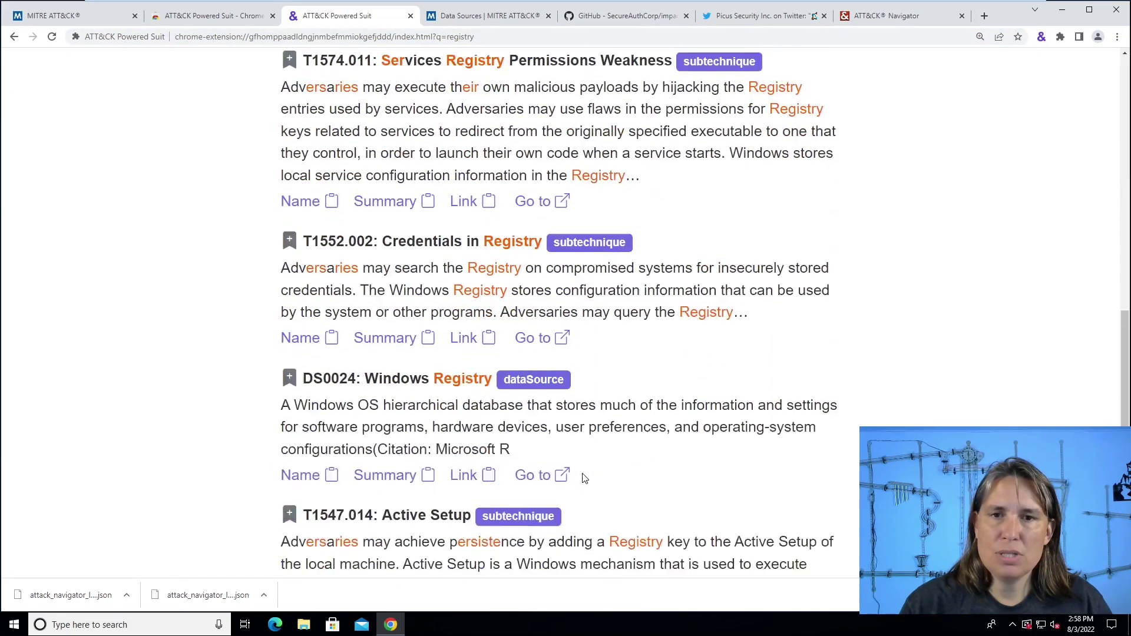
pyautogui.scroll(-1, 583, 478)
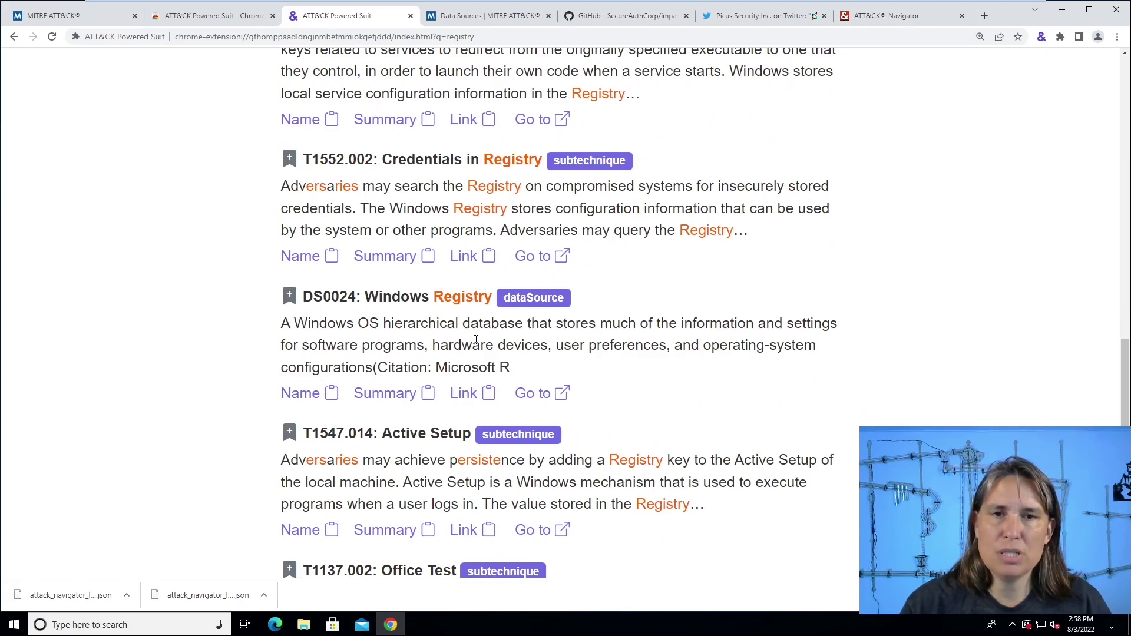
pyautogui.scroll(1, 477, 340)
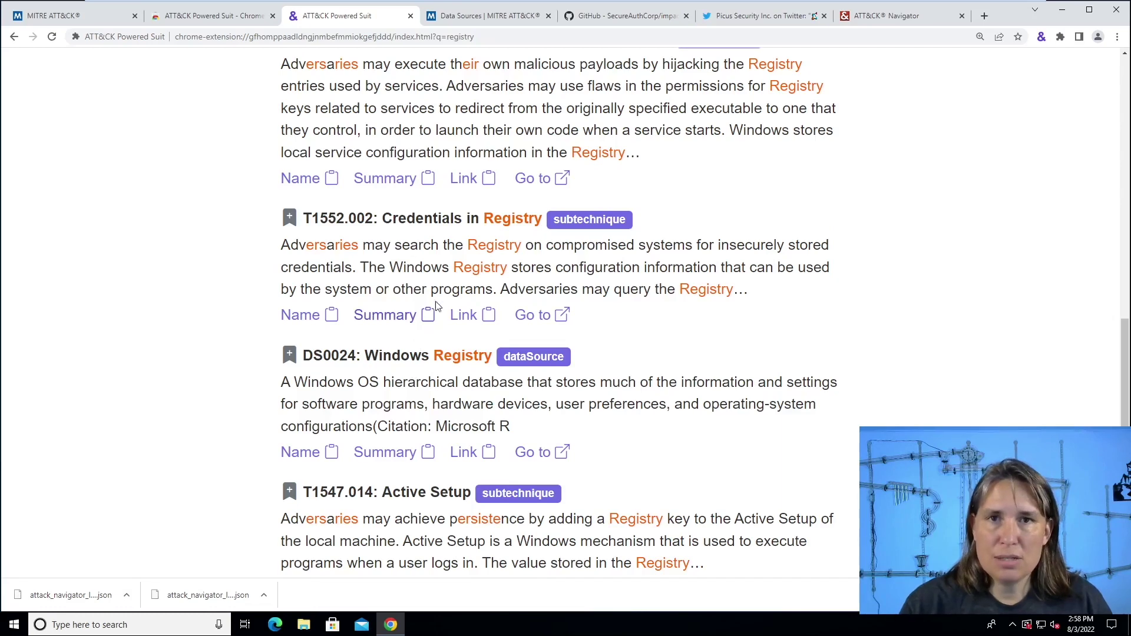
pyautogui.click(451, 15)
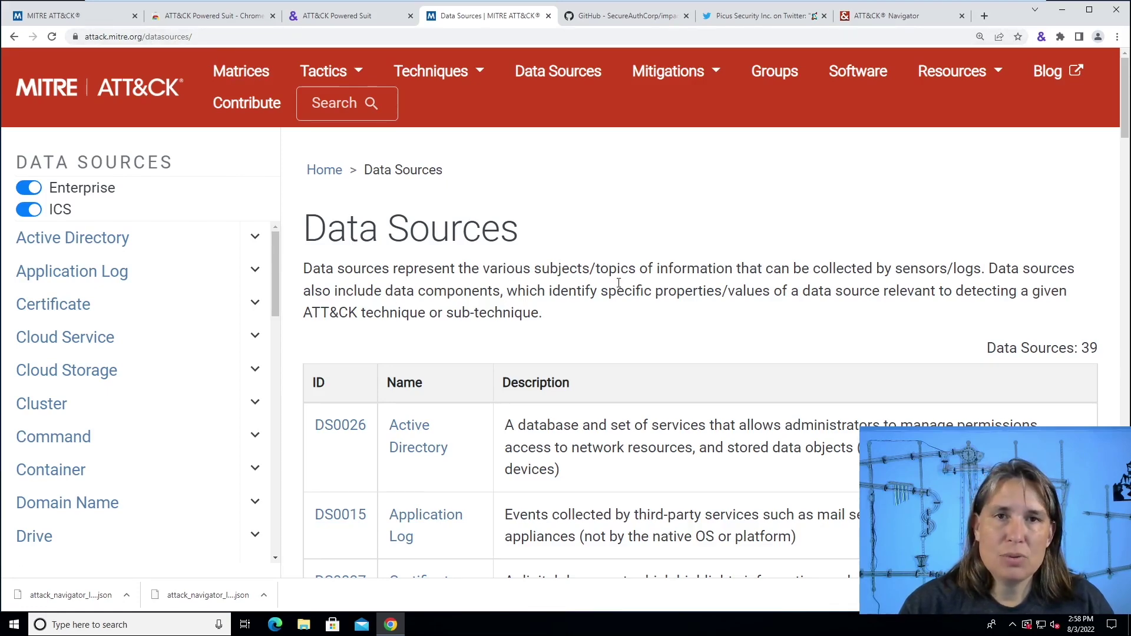
pyautogui.hotkey('ctrl', 'shift', 'Tab')
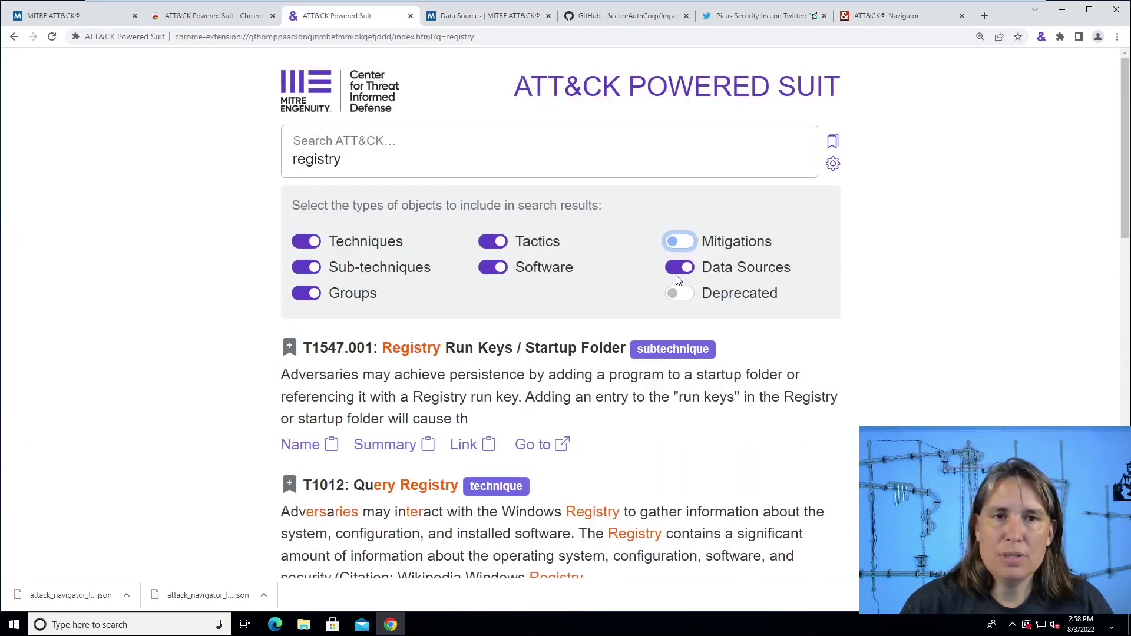
pyautogui.click(678, 273)
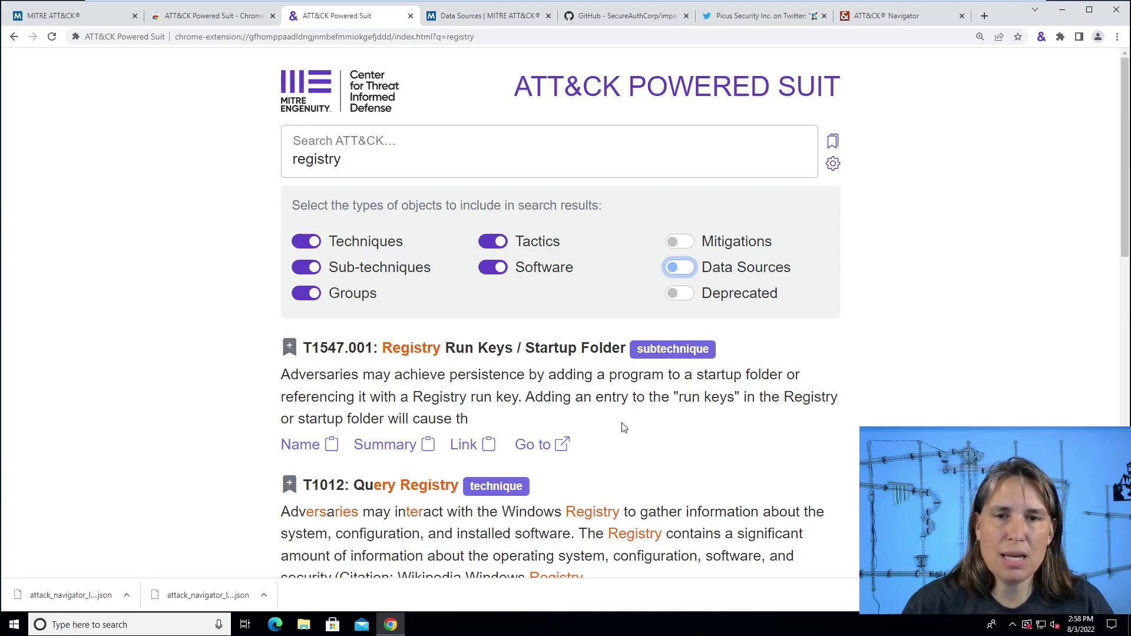
# Step: Copy the name and summary of T1547.001
pyautogui.scroll(-1, 625, 428)
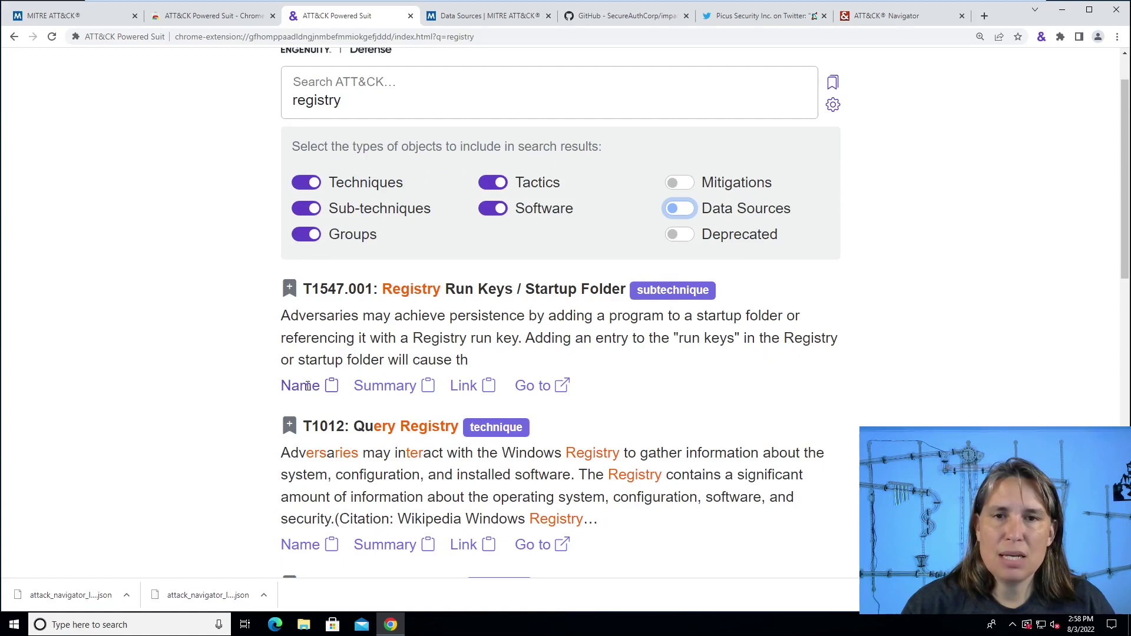
pyautogui.click(333, 389)
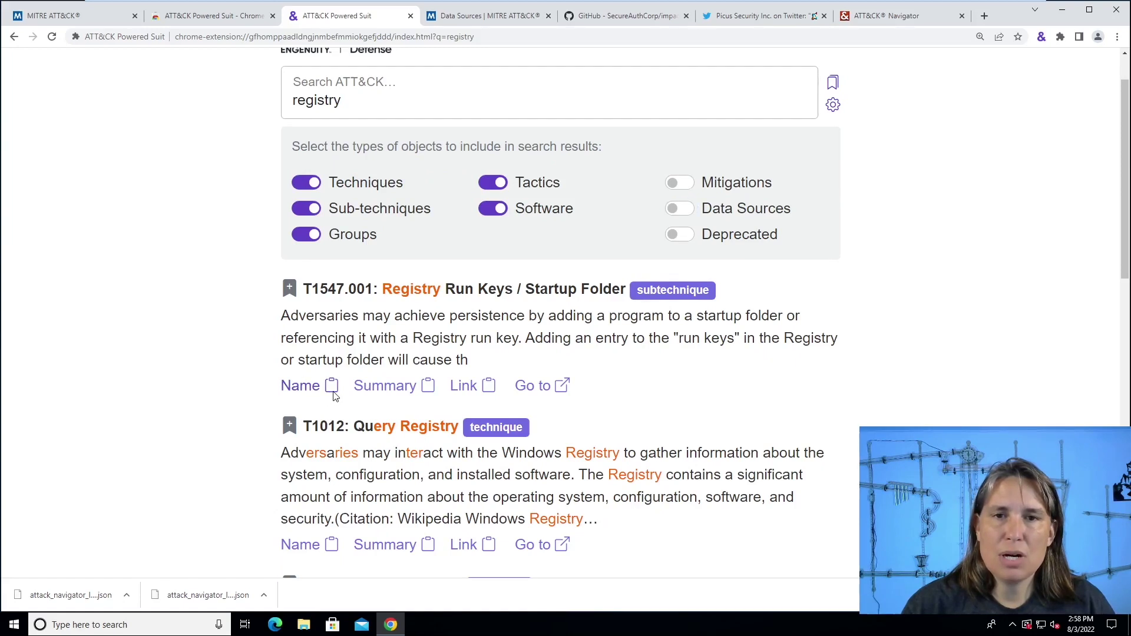
pyautogui.click(422, 389)
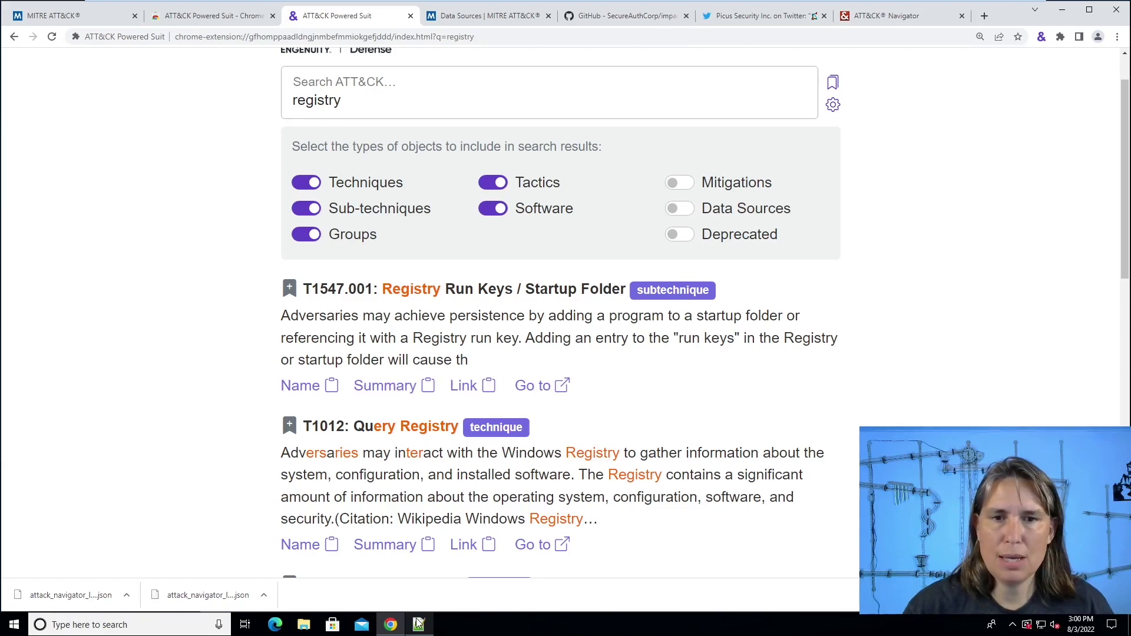
# Step: Paste the copied T1547.001 text into a new Notepad++ document
pyautogui.click(418, 622)
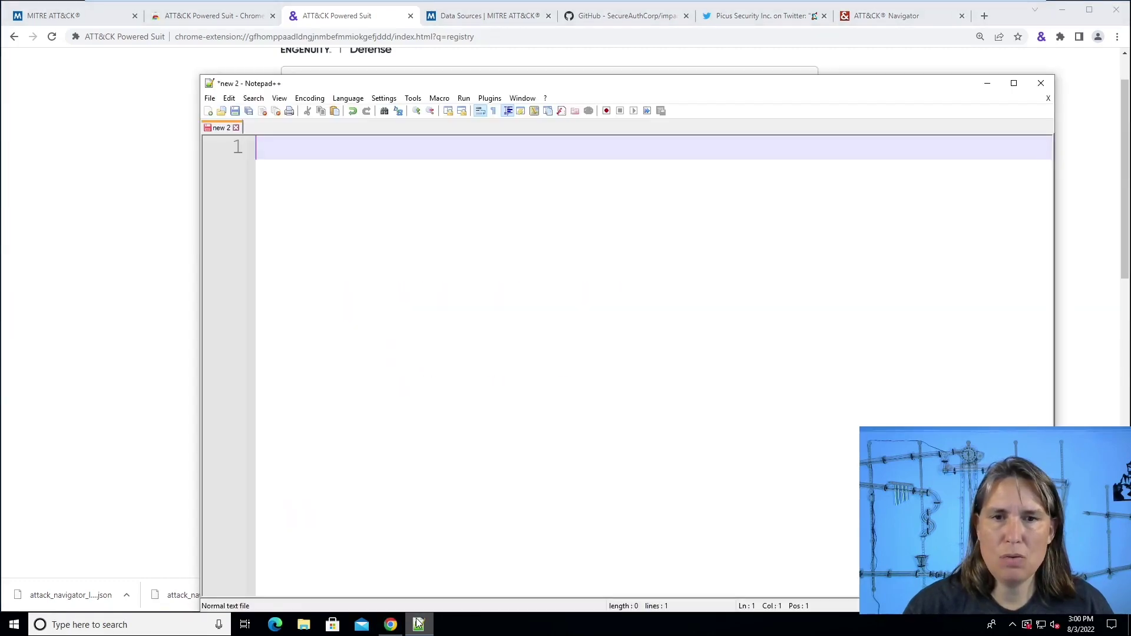
pyautogui.hotkey('ctrl', 'v')
pyautogui.scroll(20, 436, 308)
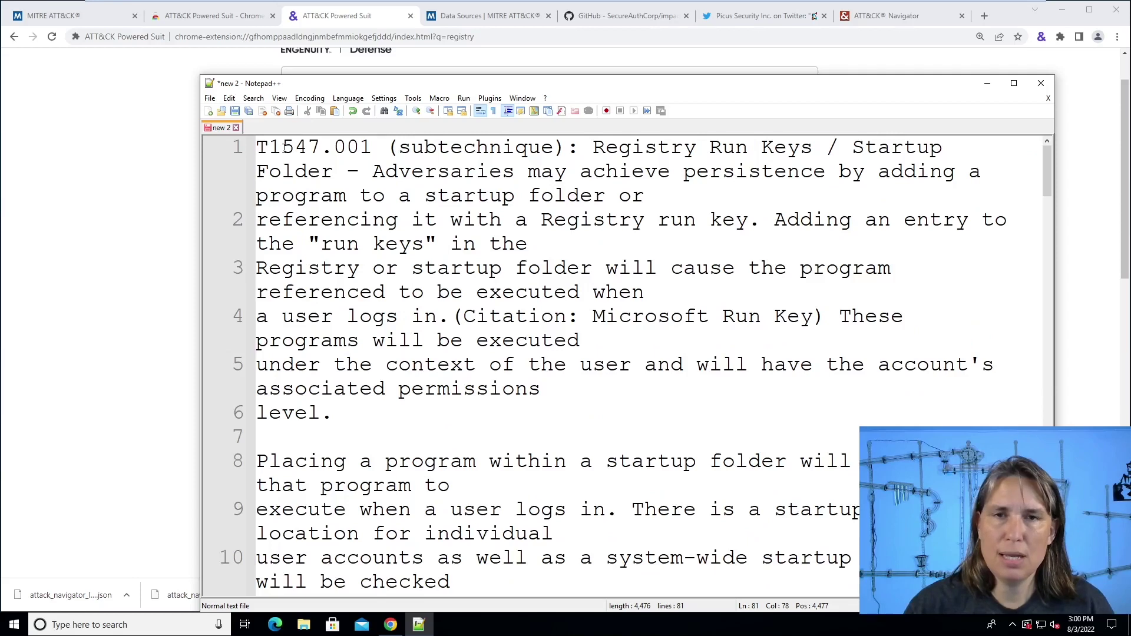
# Step: Select the T1547.001 heading and first description line, then return to the browser results
pyautogui.moveTo(284, 147); pyautogui.dragTo(576, 152)
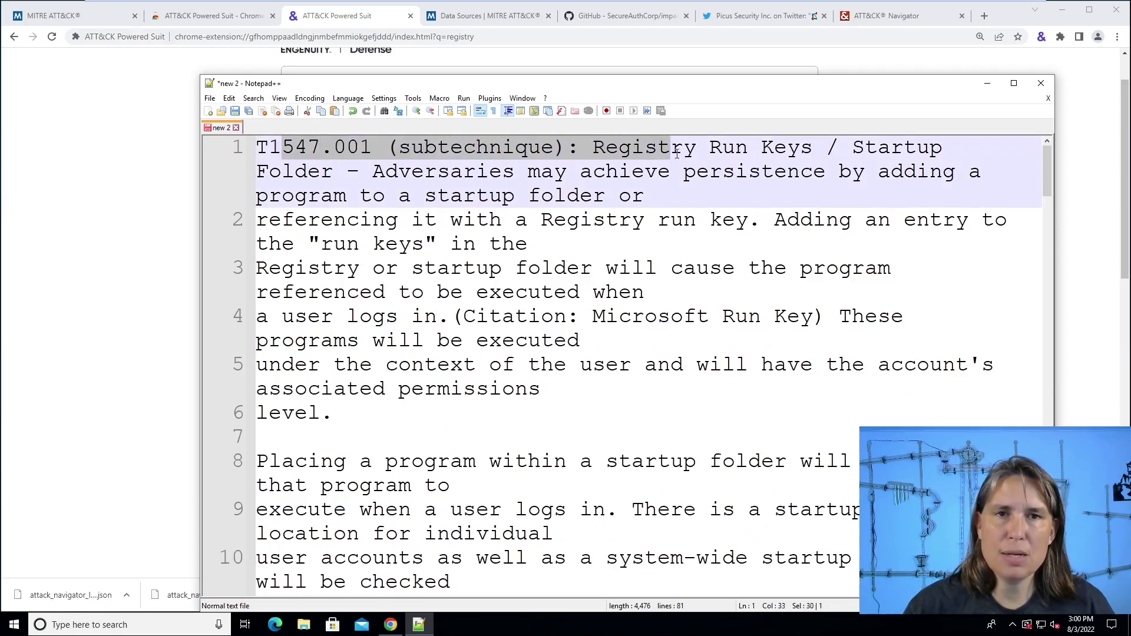
pyautogui.moveTo(677, 153); pyautogui.dragTo(980, 173)
pyautogui.click(437, 171)
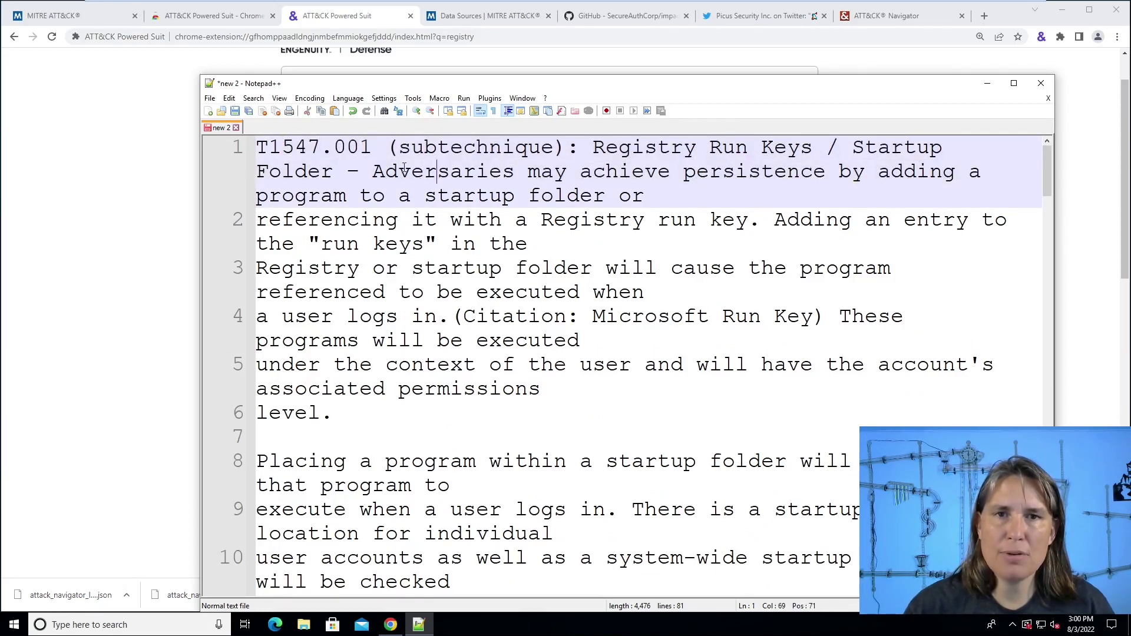
pyautogui.moveTo(378, 172); pyautogui.dragTo(796, 200)
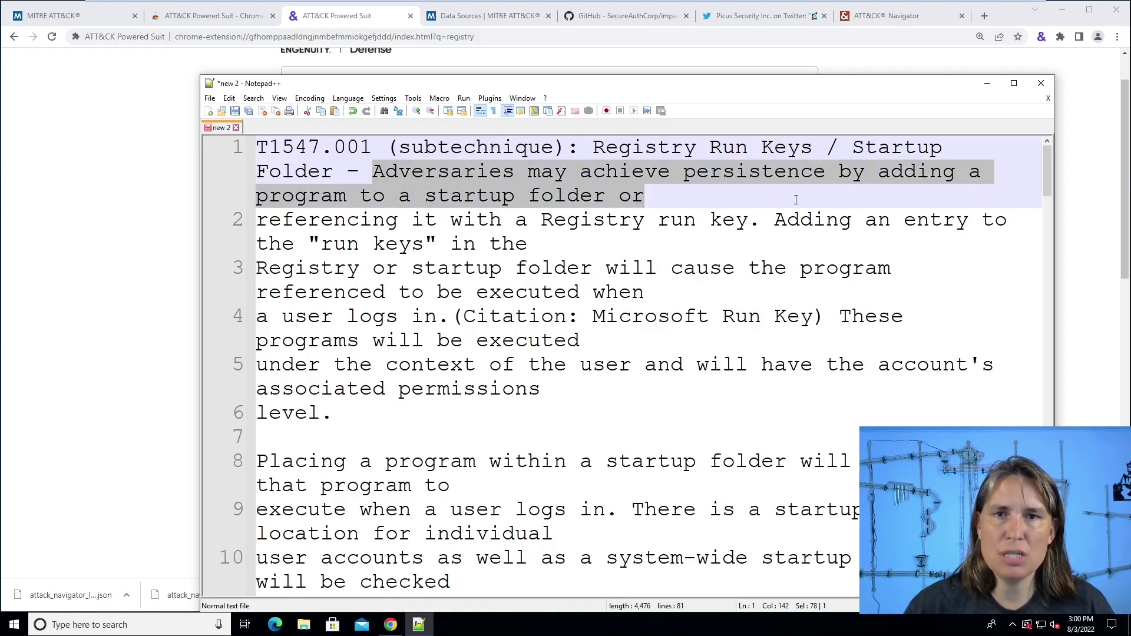
pyautogui.click(135, 300)
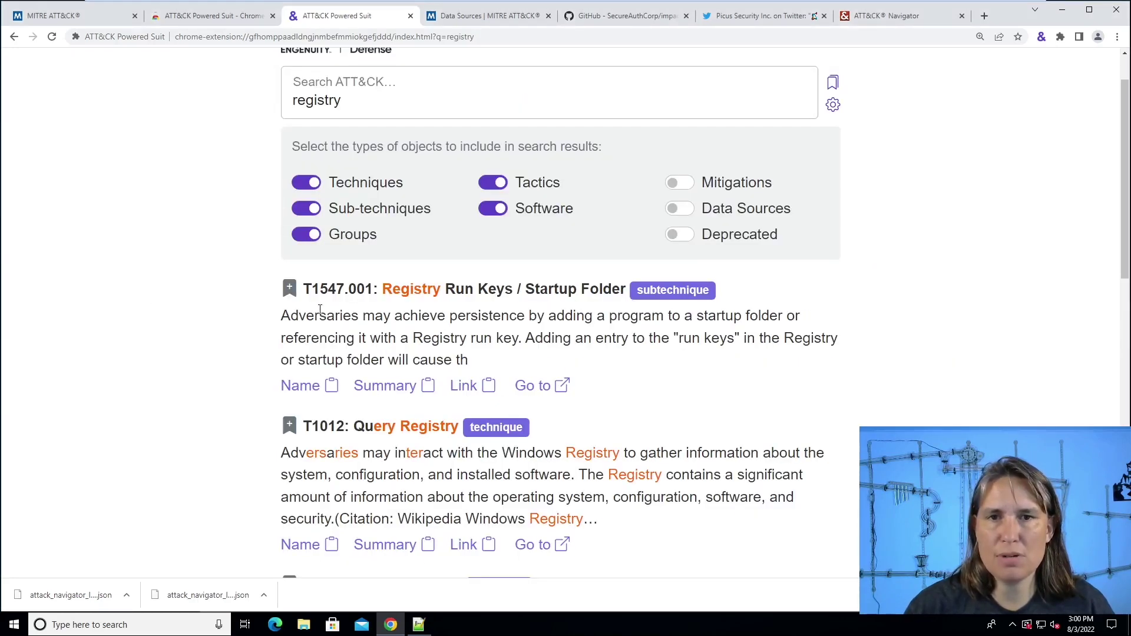
pyautogui.moveTo(283, 316); pyautogui.dragTo(535, 317)
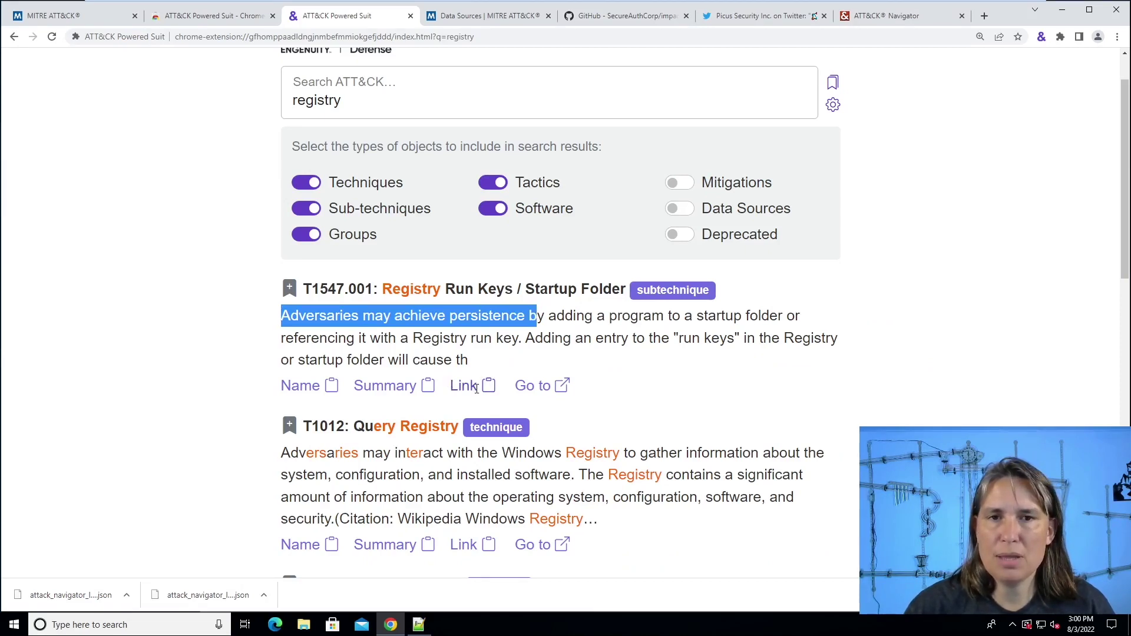
pyautogui.click(548, 388)
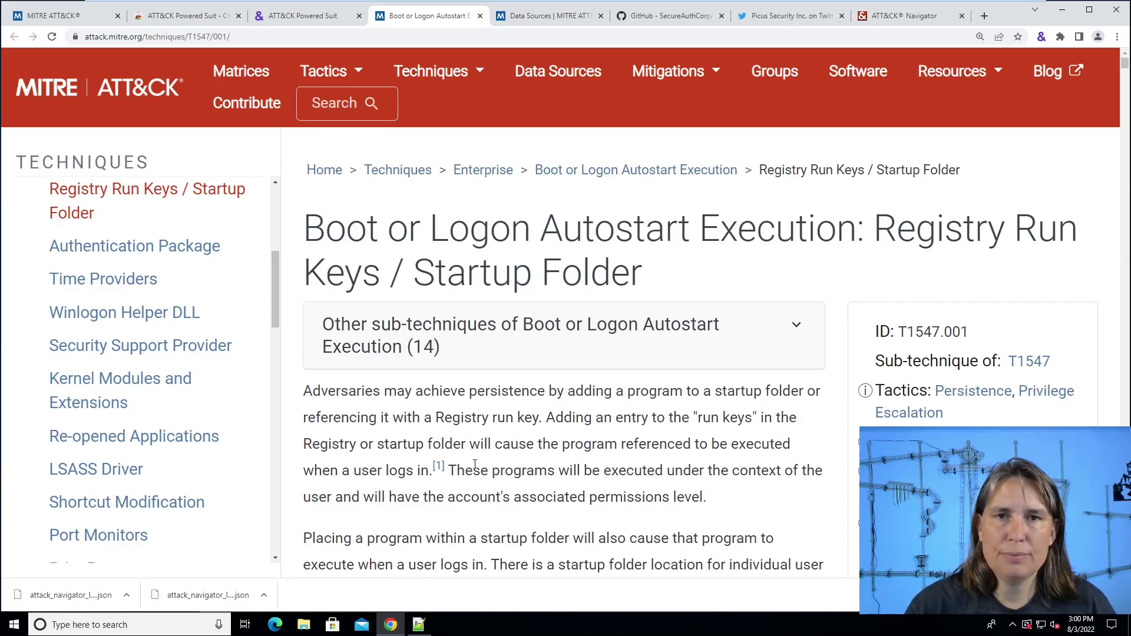
pyautogui.click(480, 16)
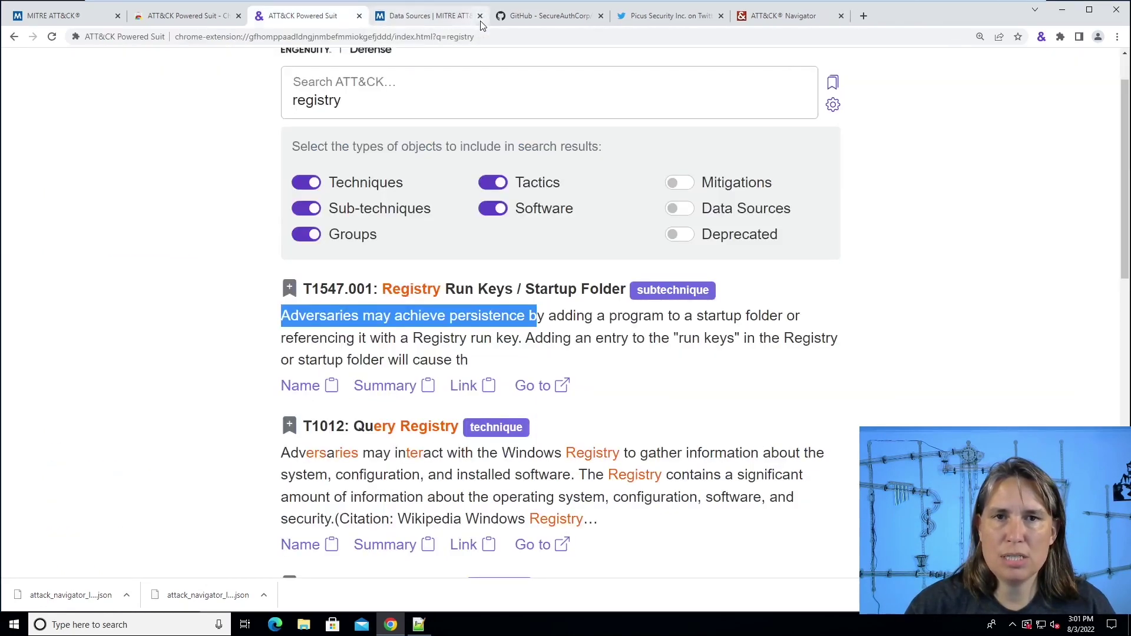
# Step: Search ATT&CK for 'Impacket' from the impacket GitHub README via the Powered Suit context menu
pyautogui.click(548, 16)
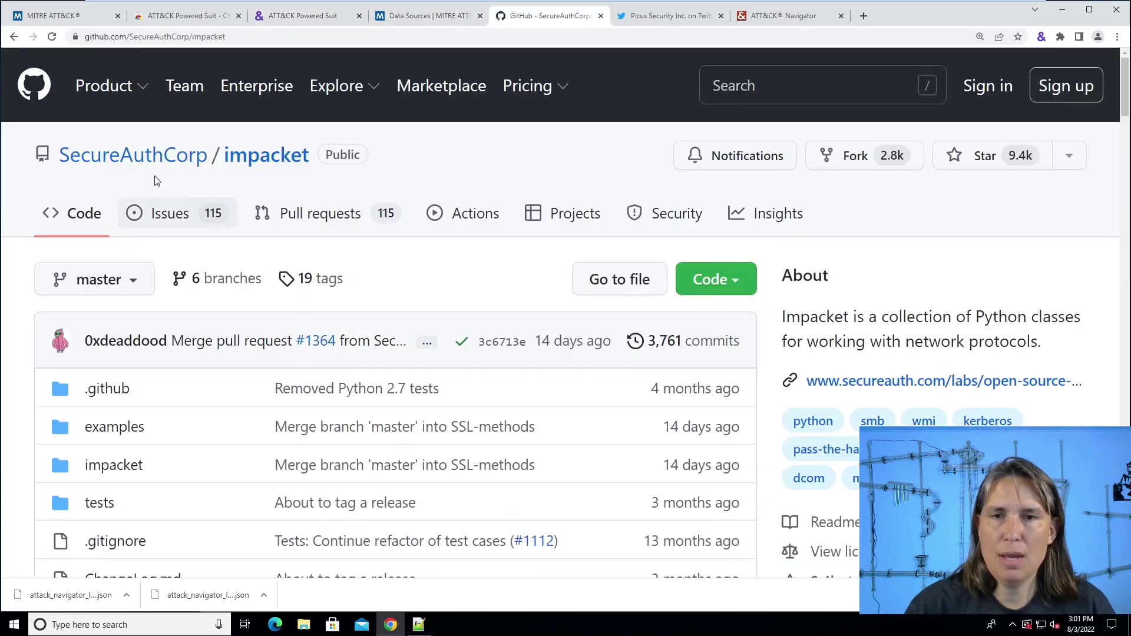
pyautogui.scroll(-3, 268, 250)
pyautogui.scroll(-10, 269, 250)
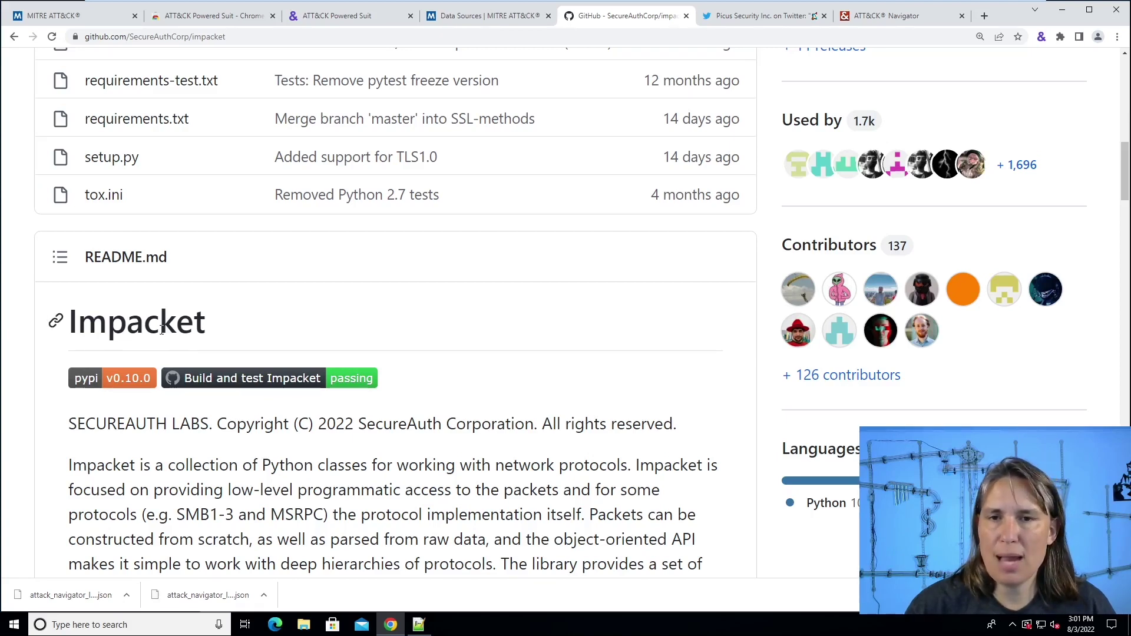
pyautogui.doubleClick(97, 465)
pyautogui.rightClick(98, 466)
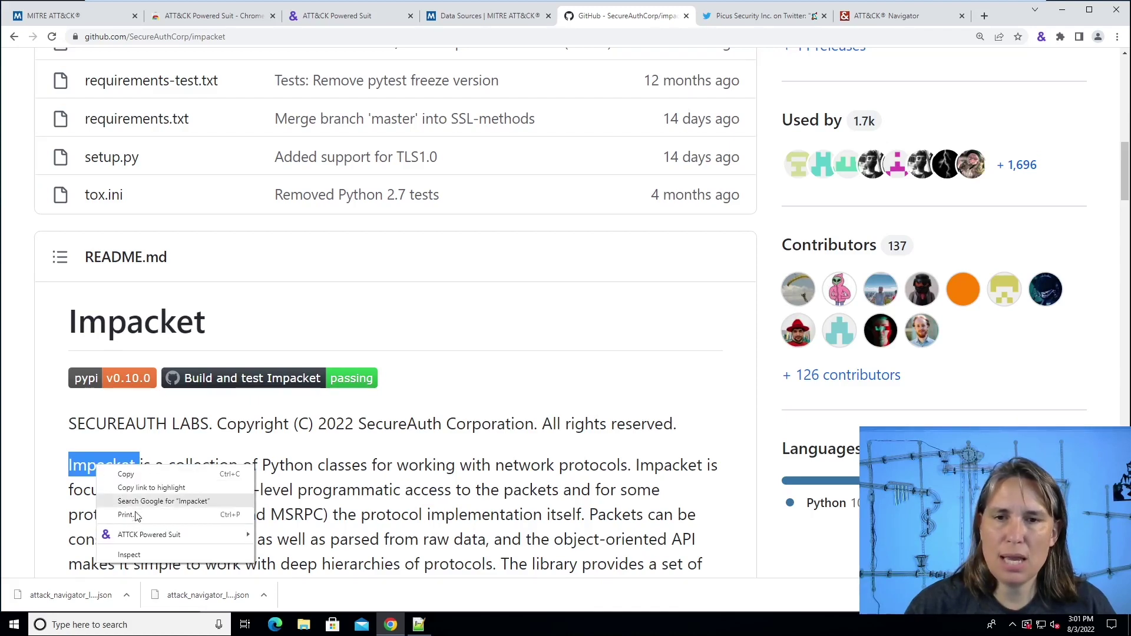
pyautogui.moveTo(215, 535)
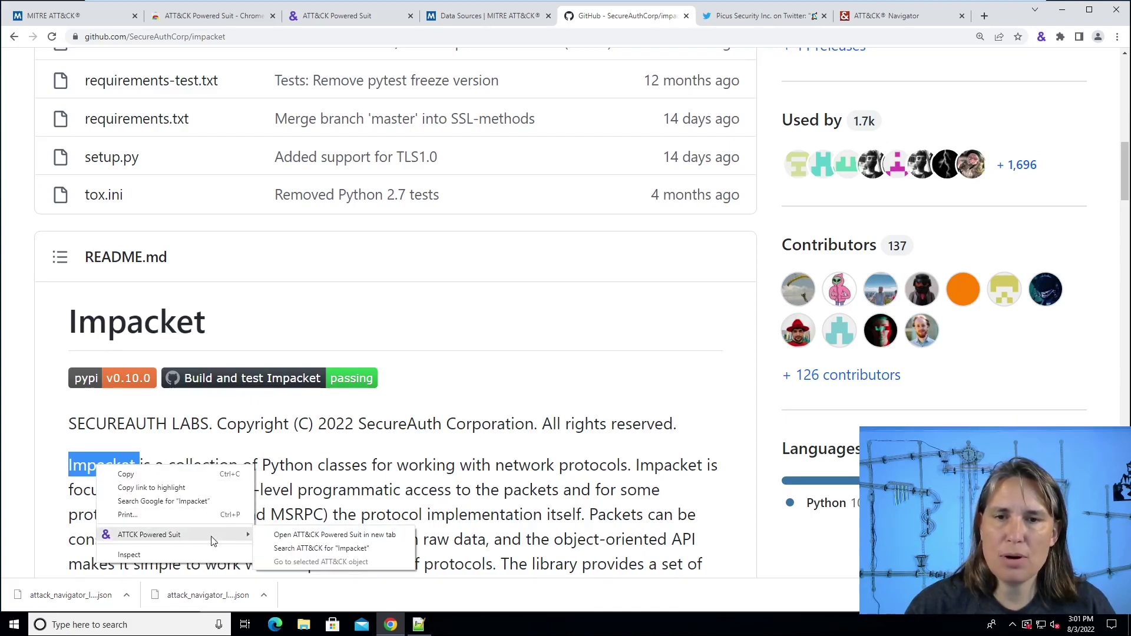
pyautogui.click(280, 549)
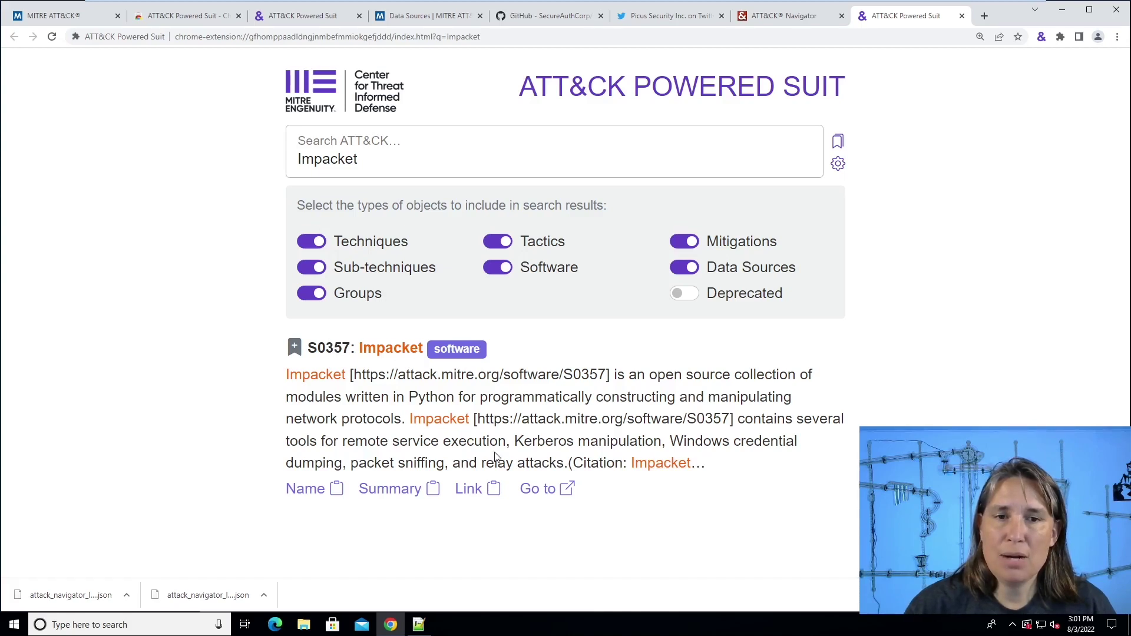
# Step: Open MITRE's S0357 Impacket page, then switch to the Picus Security tweet tab
pyautogui.click(535, 489)
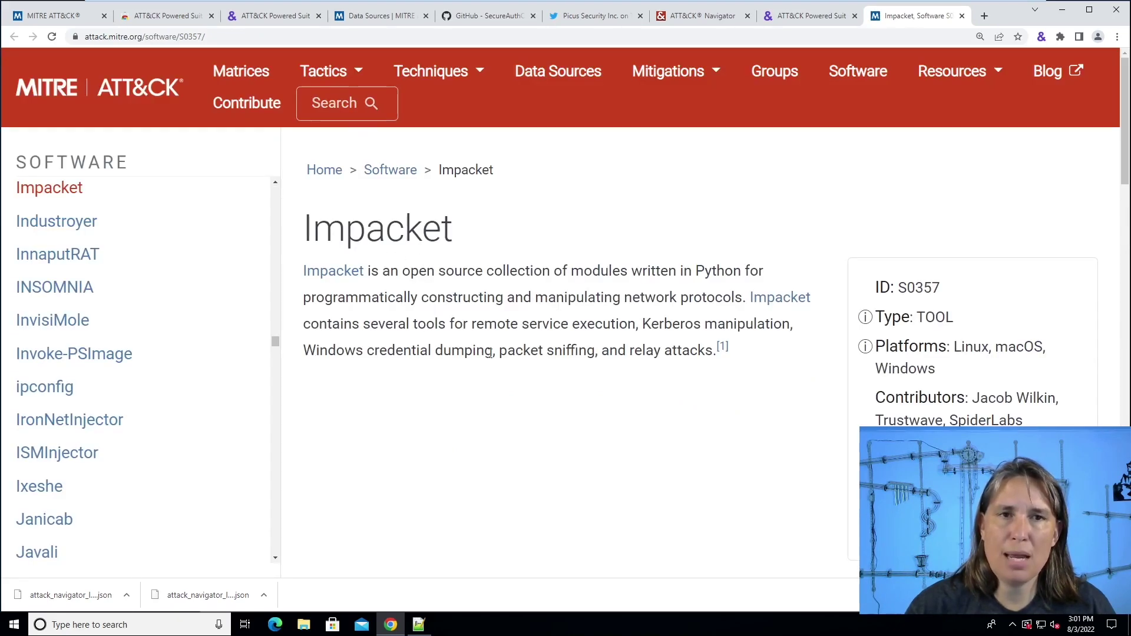
pyautogui.click(592, 15)
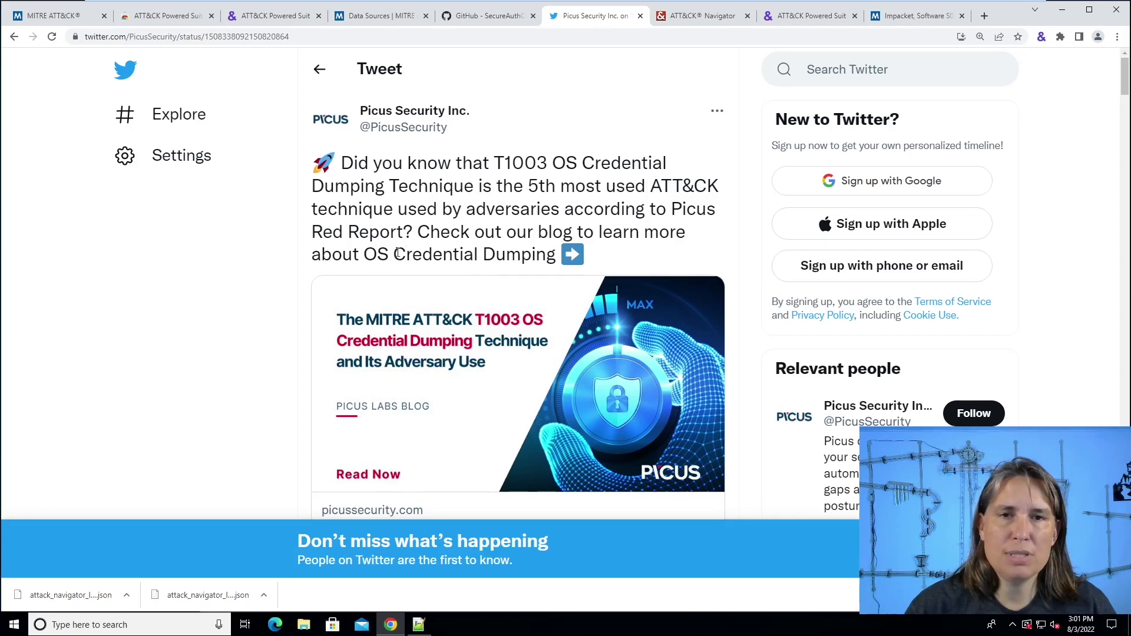
# Step: Open the tweet's T1003 on ATT&CK via the Powered Suit context menu, then return to the registry results
pyautogui.doubleClick(514, 163)
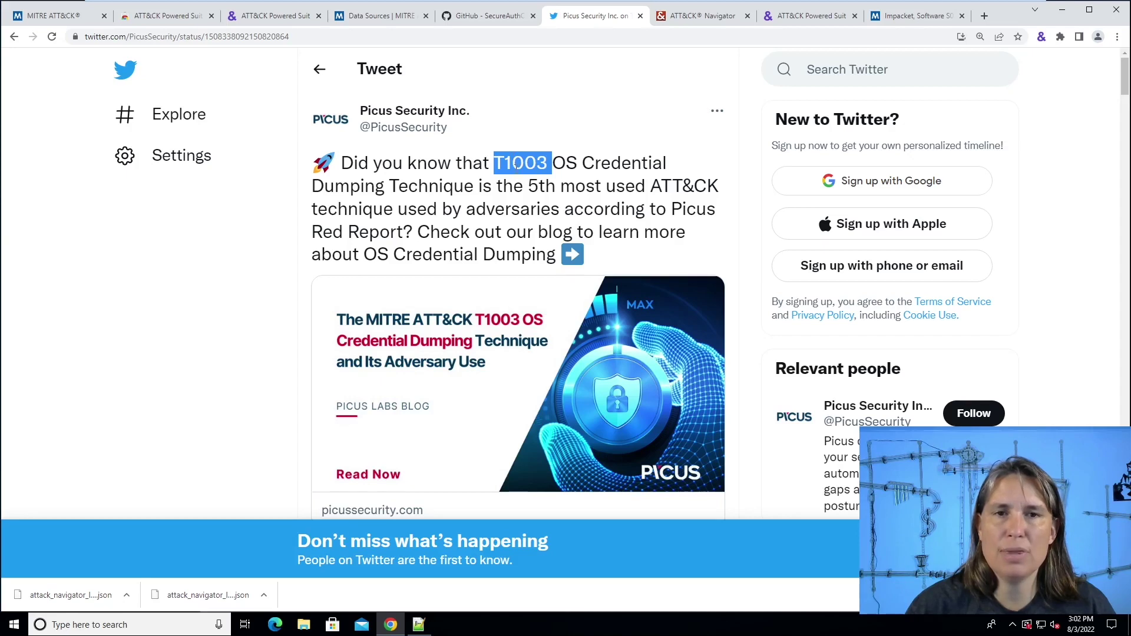
pyautogui.rightClick(516, 170)
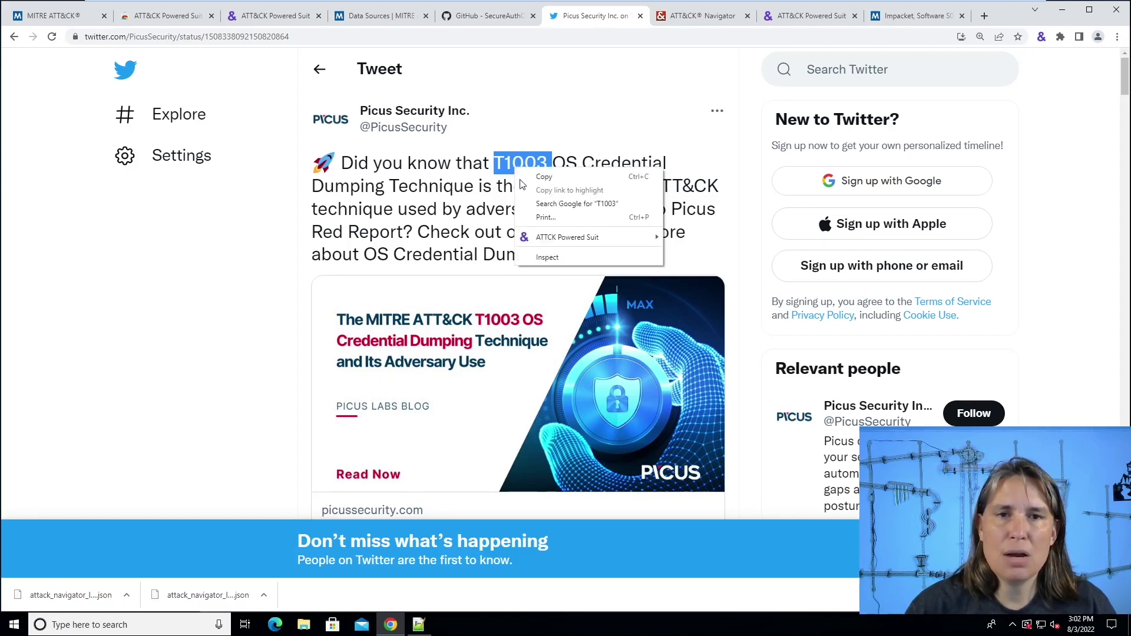
pyautogui.moveTo(567, 242)
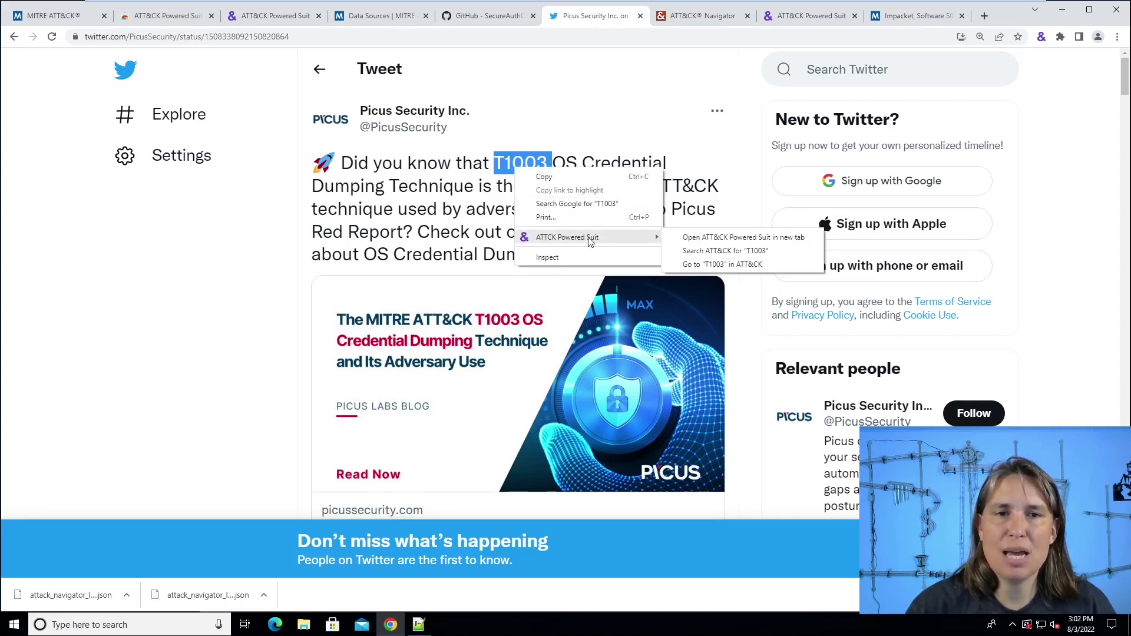
pyautogui.click(694, 266)
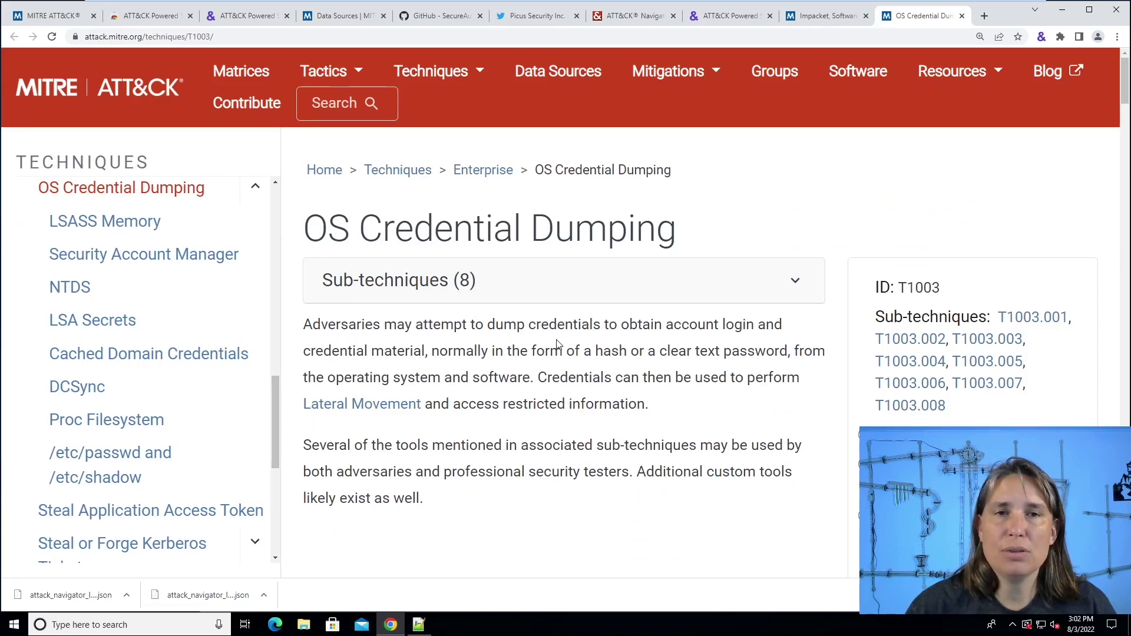
pyautogui.hotkey('ctrl', '3')
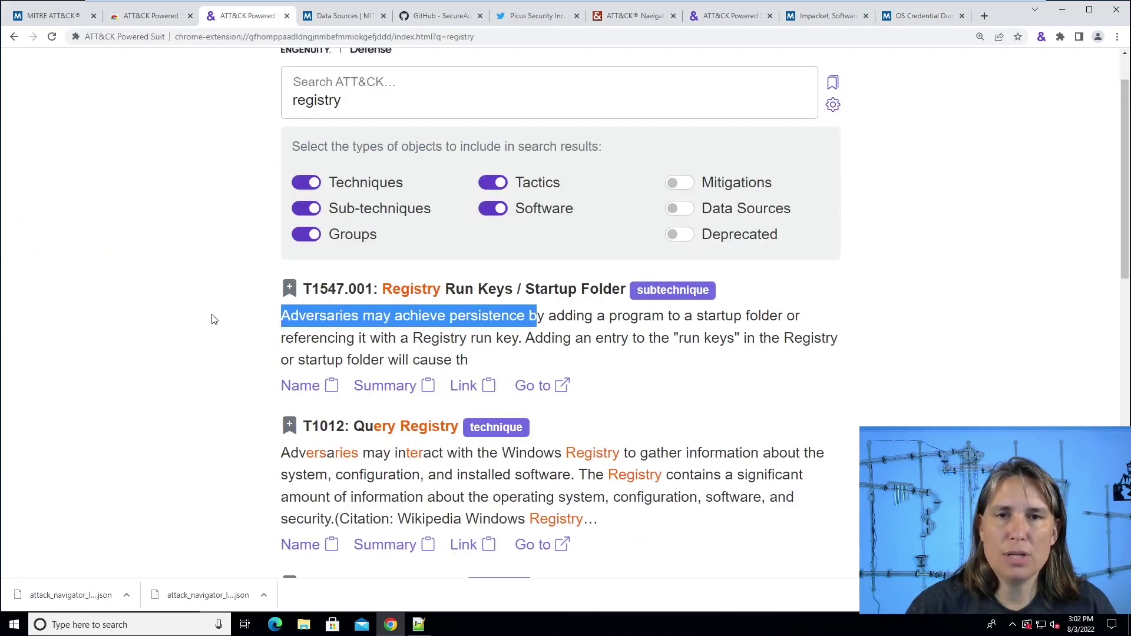
# Step: Bookmark T1547.001, T1012 and T1112, then show the bookmarks list
pyautogui.click(286, 287)
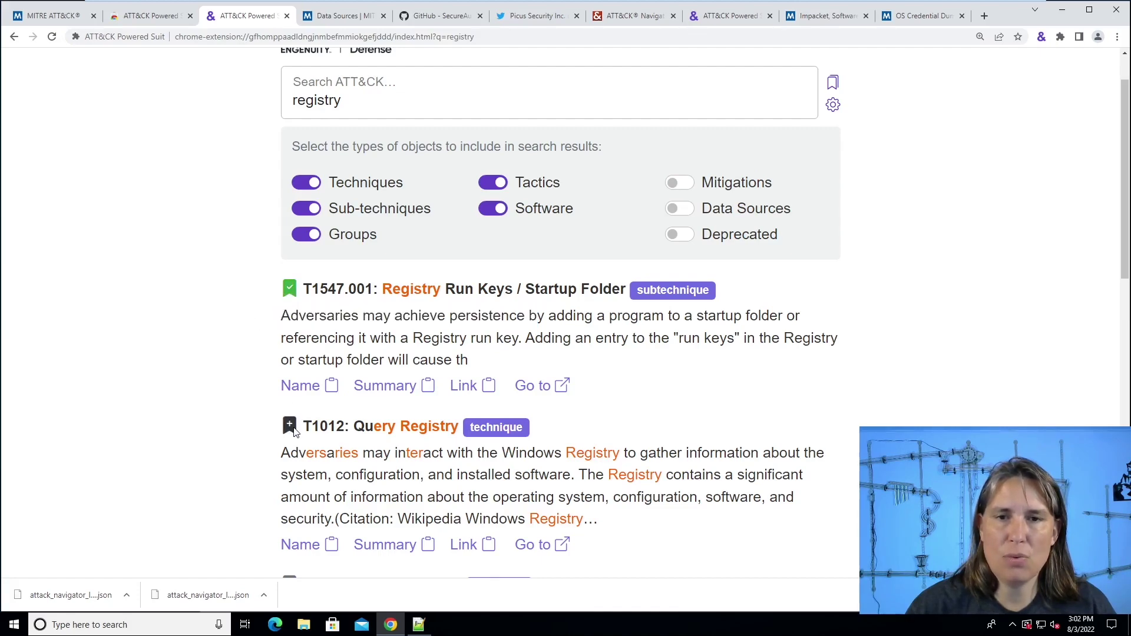
pyautogui.click(294, 430)
pyautogui.scroll(-3, 218, 425)
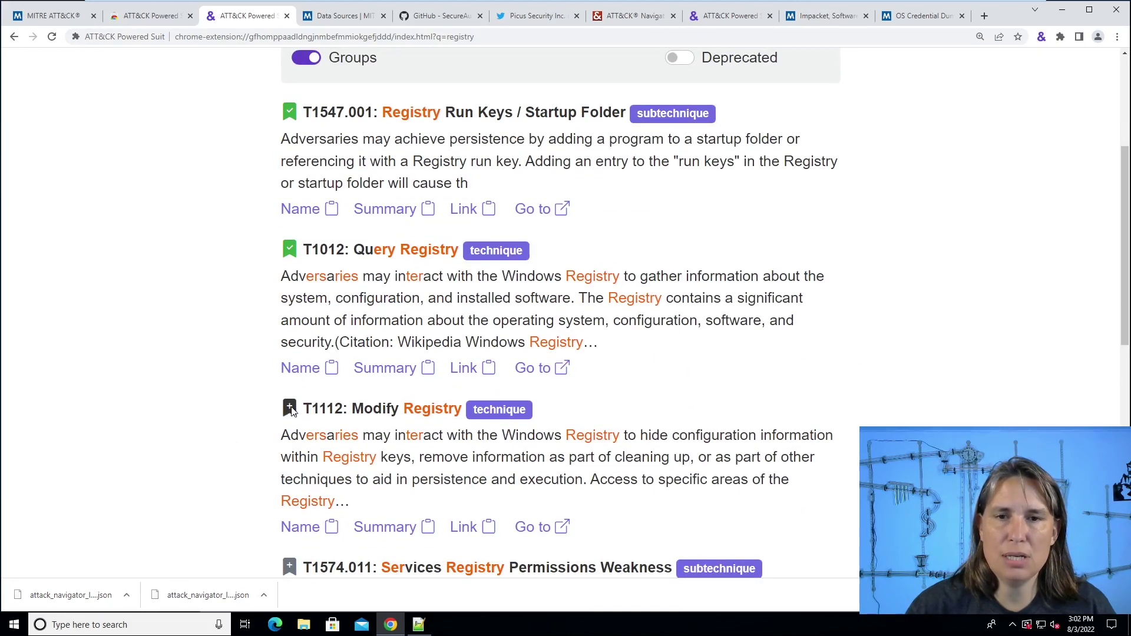
pyautogui.click(289, 408)
pyautogui.scroll(4, 436, 358)
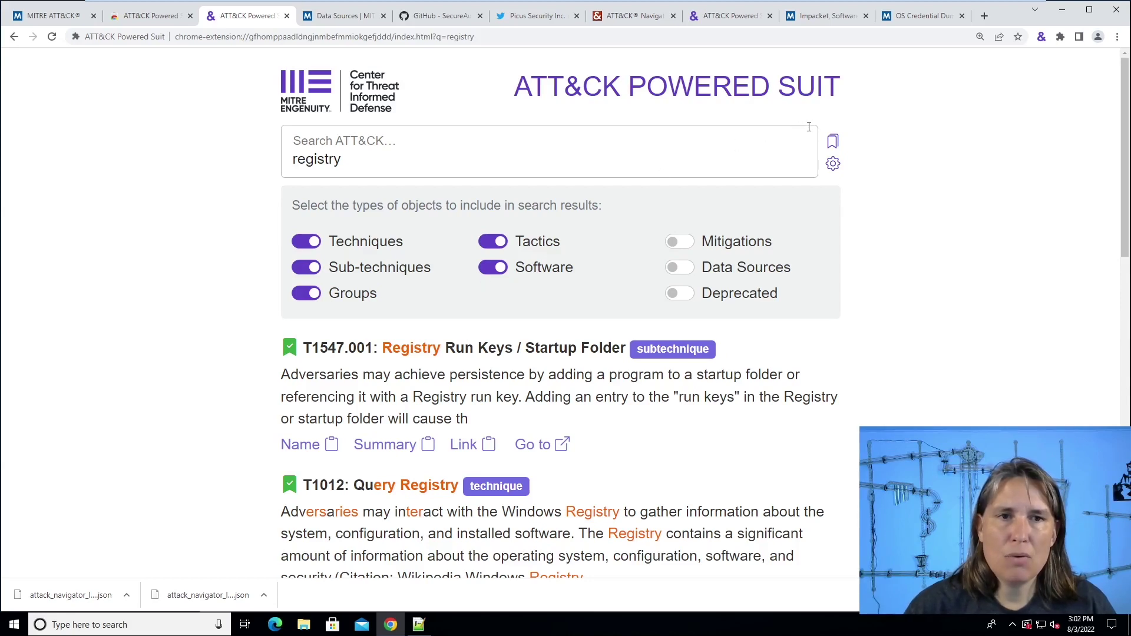
pyautogui.click(833, 145)
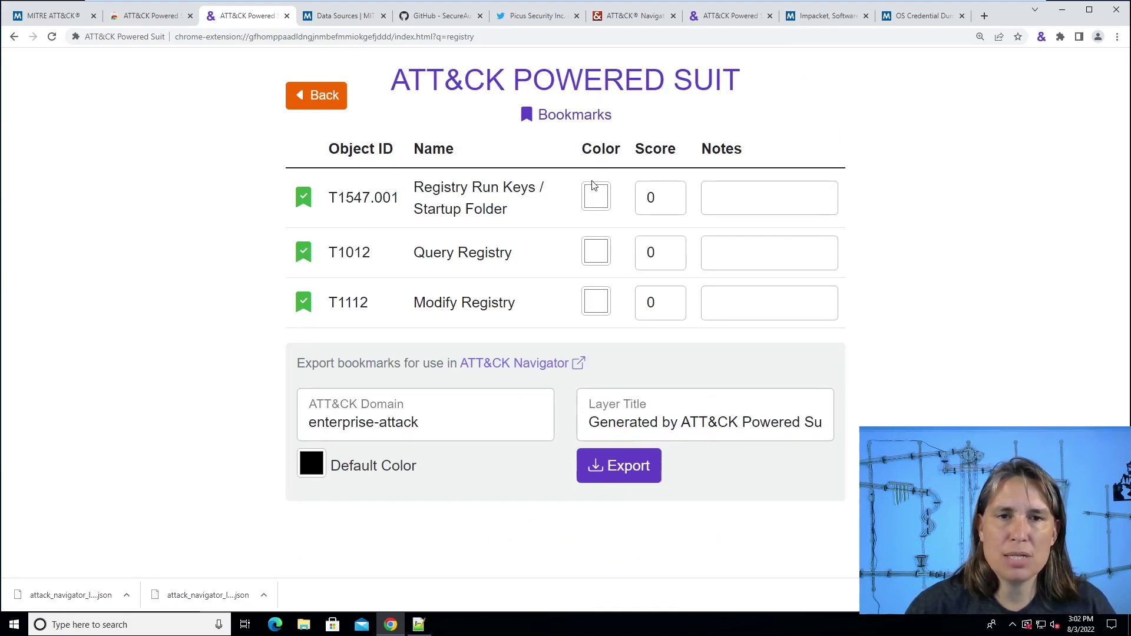
# Step: Colour T1547.001 red and T1012 and T1112 dark red, then export the Navigator layer JSON
pyautogui.click(597, 199)
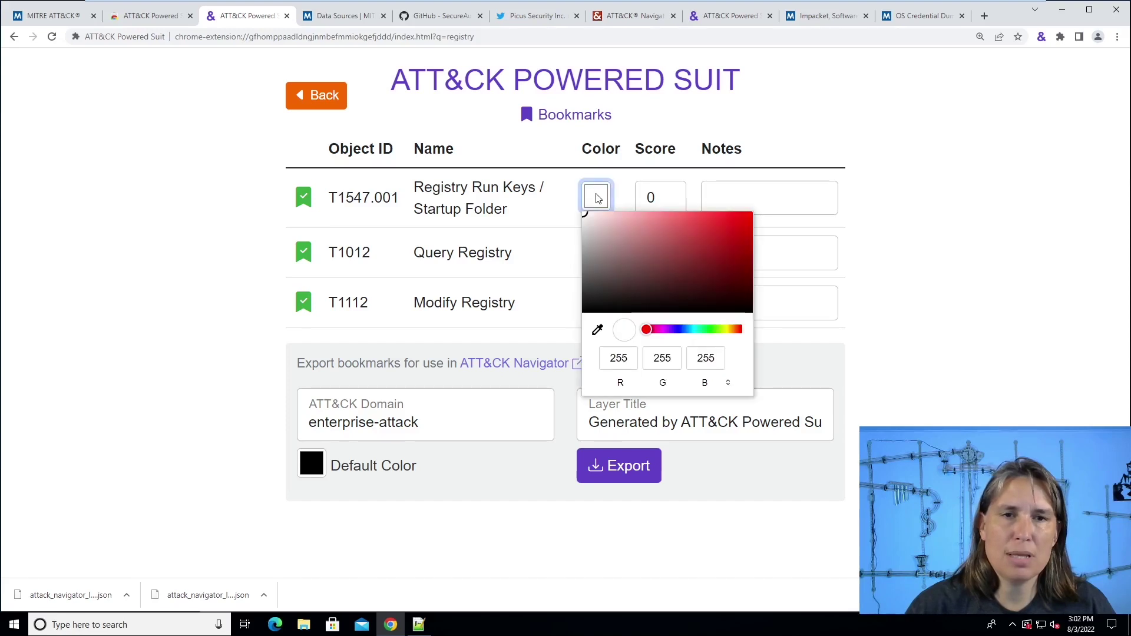
pyautogui.click(742, 222)
pyautogui.click(596, 253)
pyautogui.click(744, 278)
pyautogui.click(603, 310)
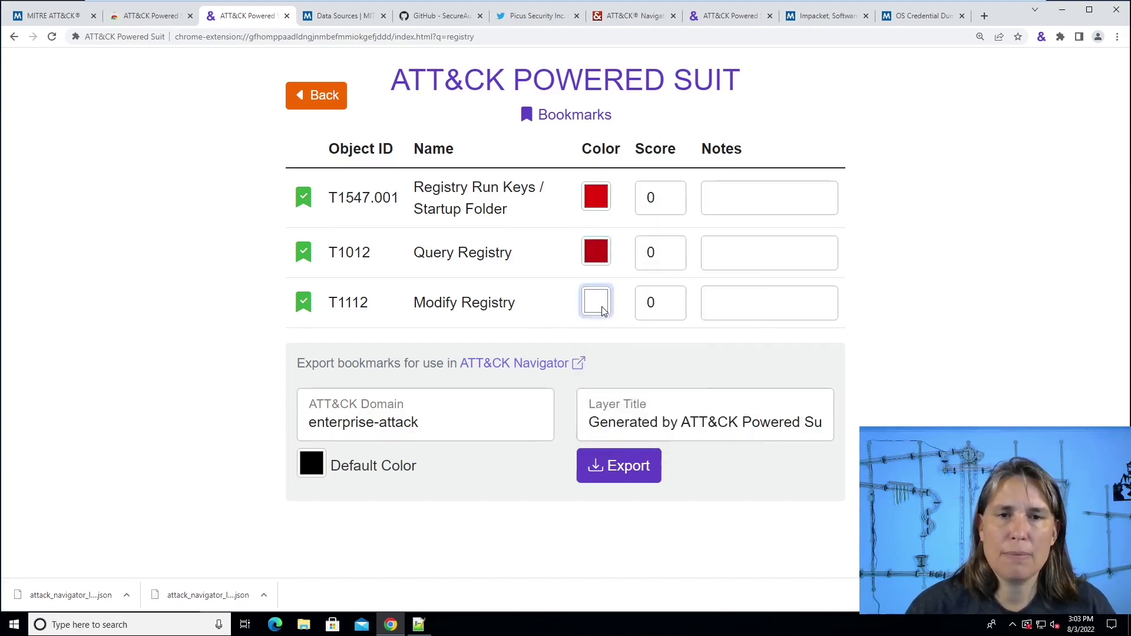
pyautogui.click(730, 345)
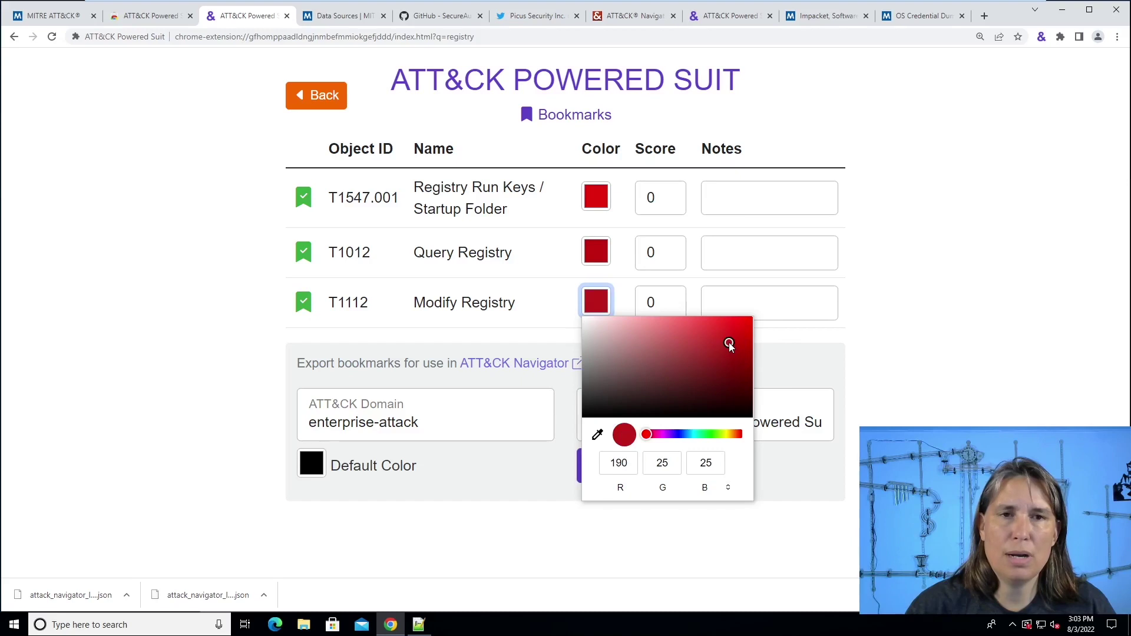
pyautogui.click(931, 292)
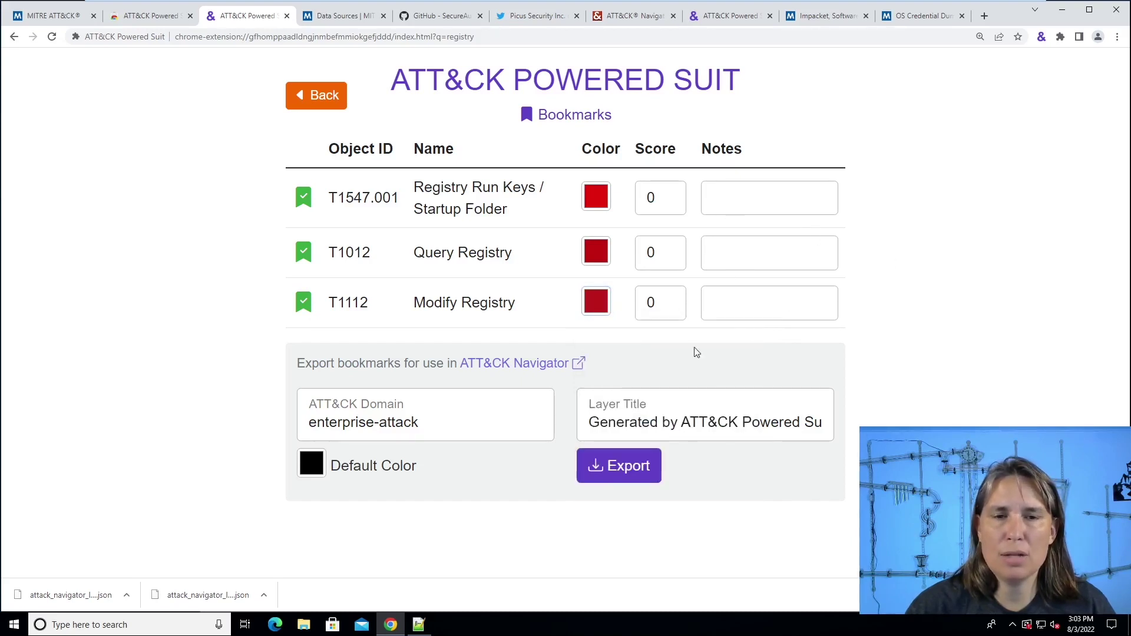
pyautogui.click(628, 471)
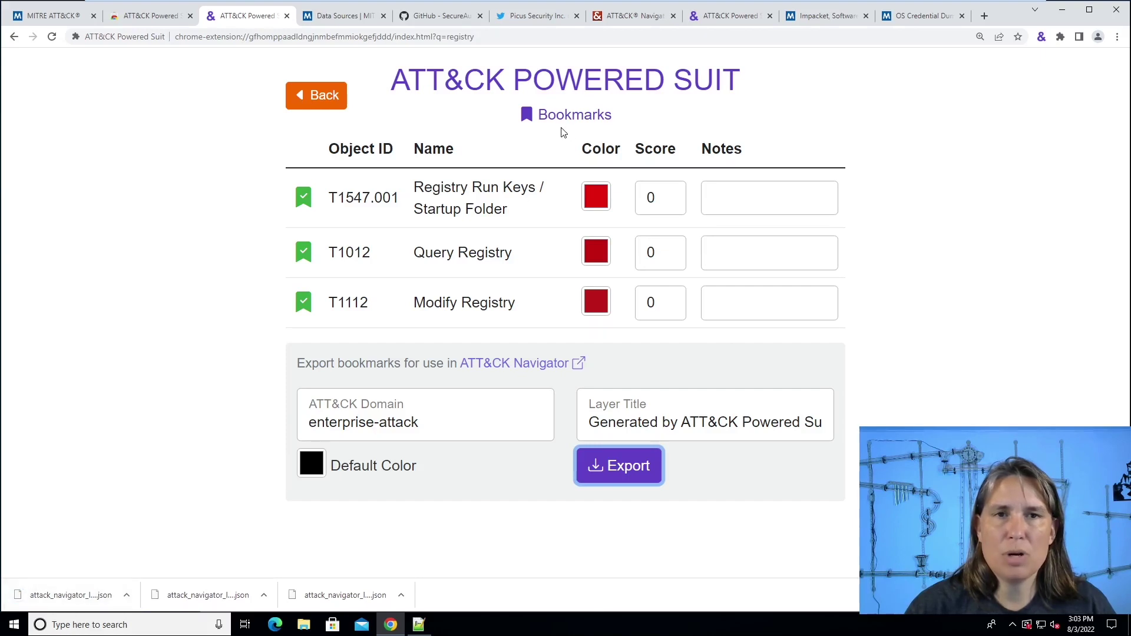
# Step: Upload attack_navigator_layer.json from local files into ATT&CK Navigator as an existing layer
pyautogui.click(631, 18)
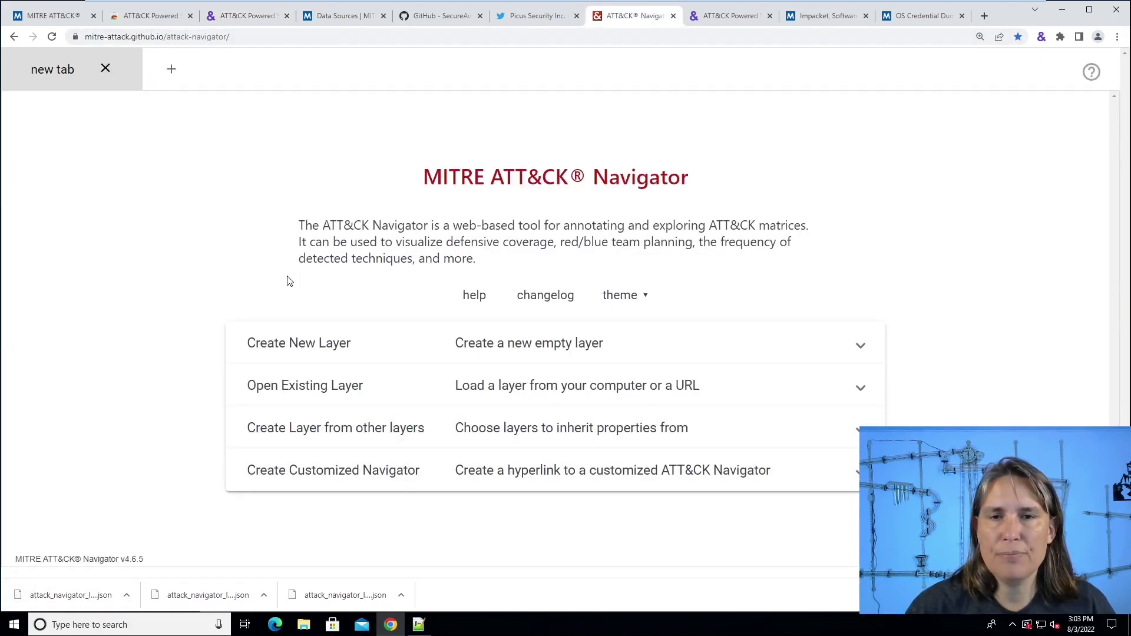
pyautogui.click(318, 393)
pyautogui.click(312, 475)
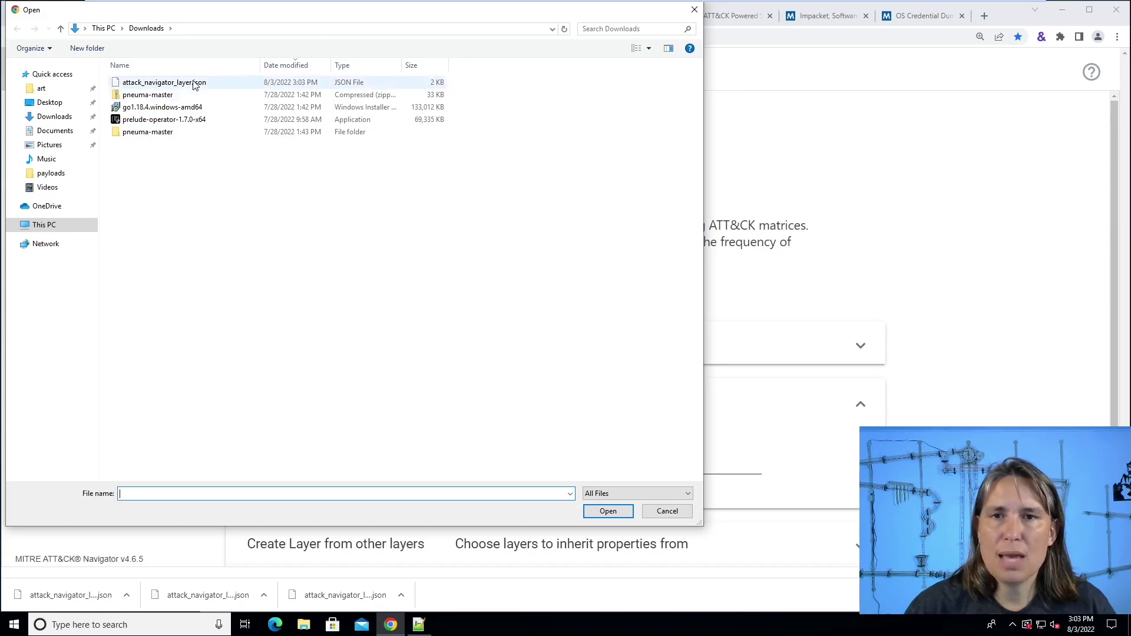
pyautogui.doubleClick(195, 84)
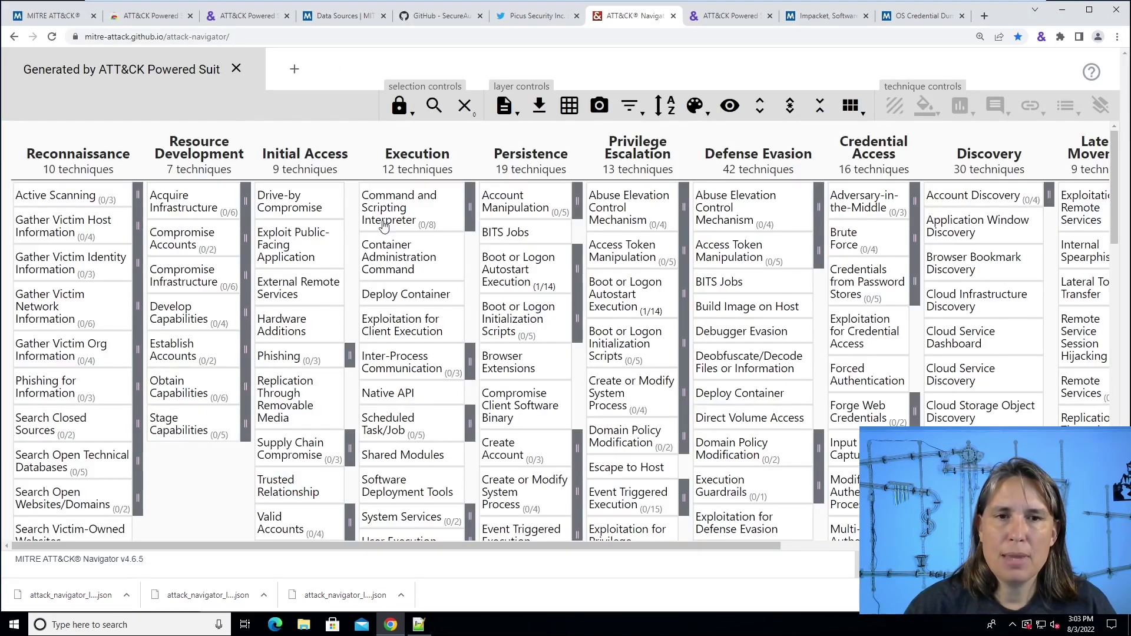
pyautogui.scroll(-5, 589, 294)
pyautogui.scroll(-5, 631, 352)
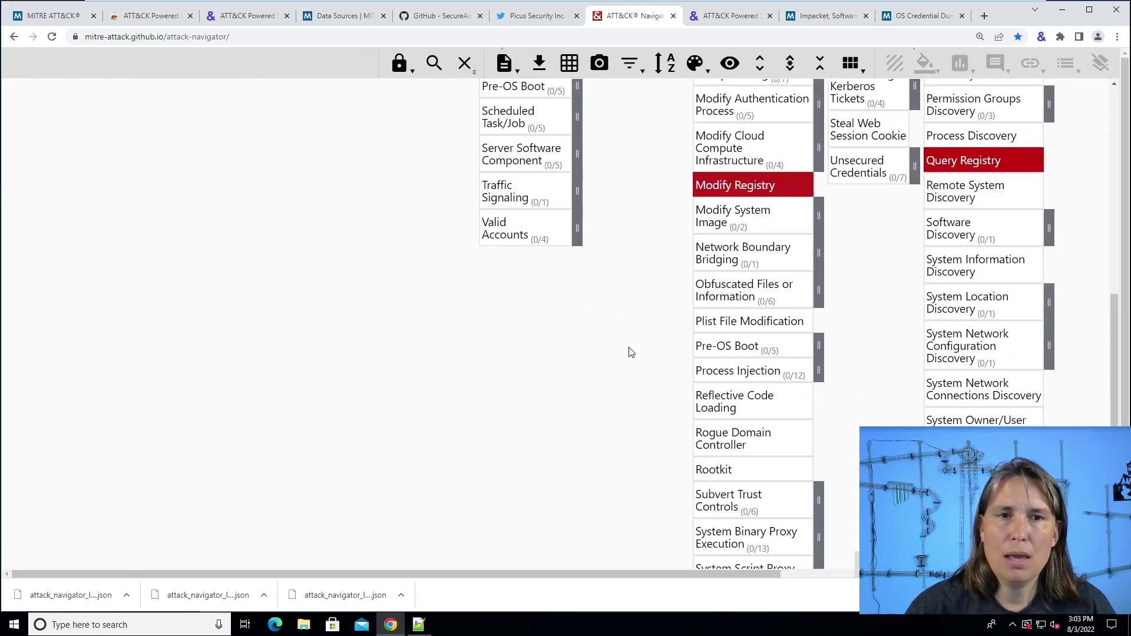
pyautogui.scroll(2, 631, 352)
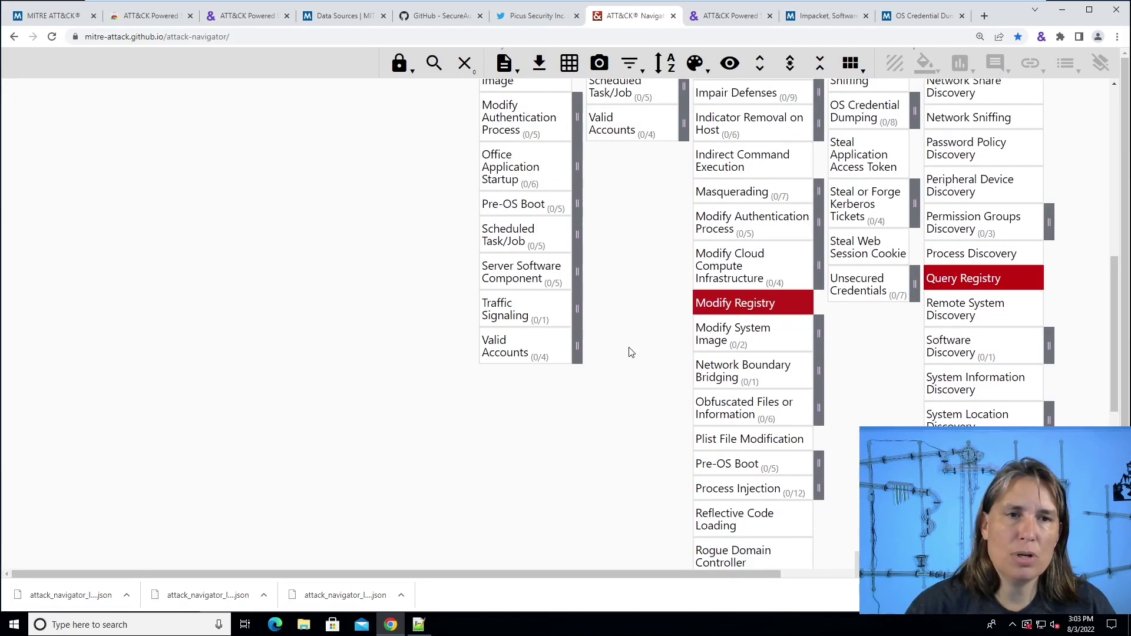
pyautogui.click(984, 292)
pyautogui.scroll(-1, 648, 336)
pyautogui.hotkey('ctrl', '+')
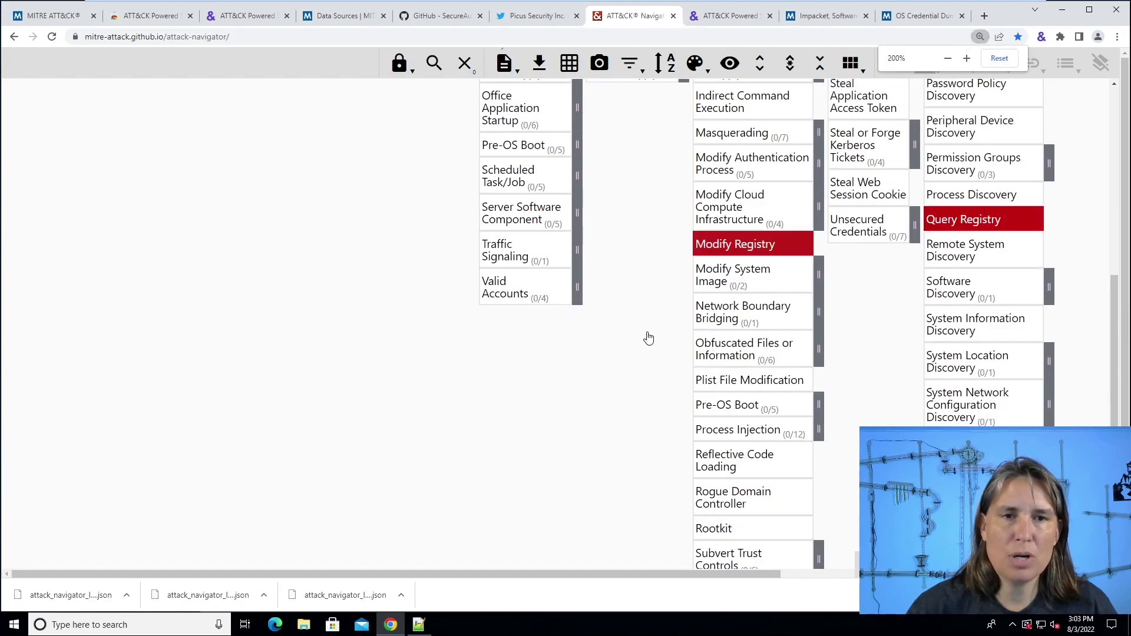
pyautogui.hotkey('ctrl', '-')
pyautogui.hotkey('ctrl', '-')
pyautogui.hotkey('ctrl', '-')
pyautogui.hotkey('ctrl', '-')
pyautogui.hotkey('ctrl', '-')
pyautogui.hotkey('ctrl', '-')
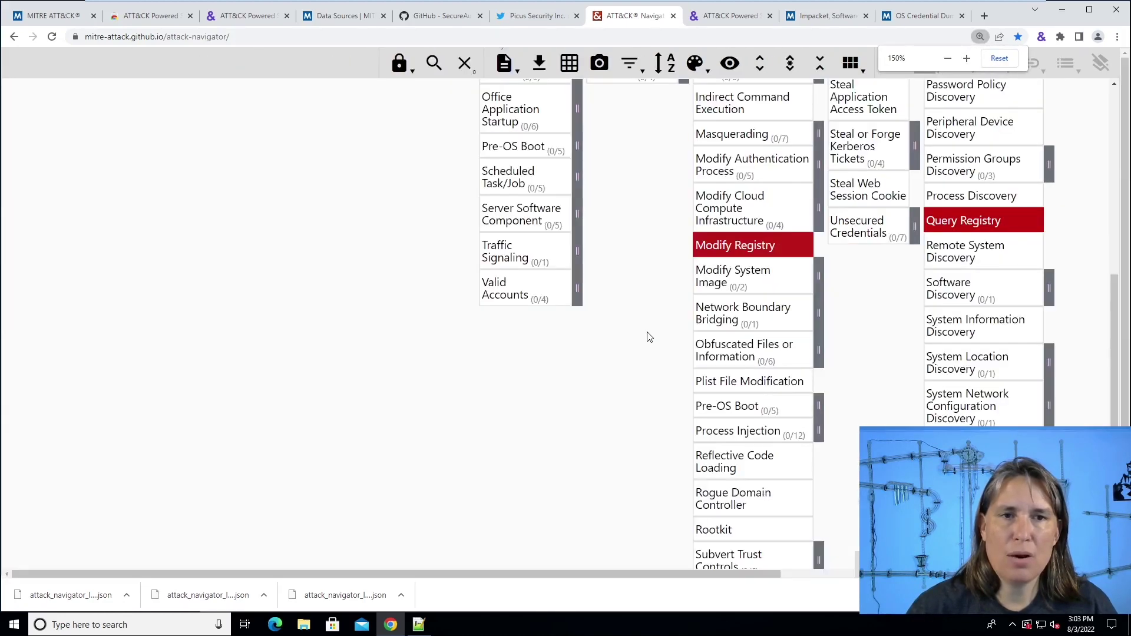
pyautogui.hotkey('ctrl', '-')
pyautogui.hotkey('ctrl', '-')
pyautogui.scroll(6, 649, 336)
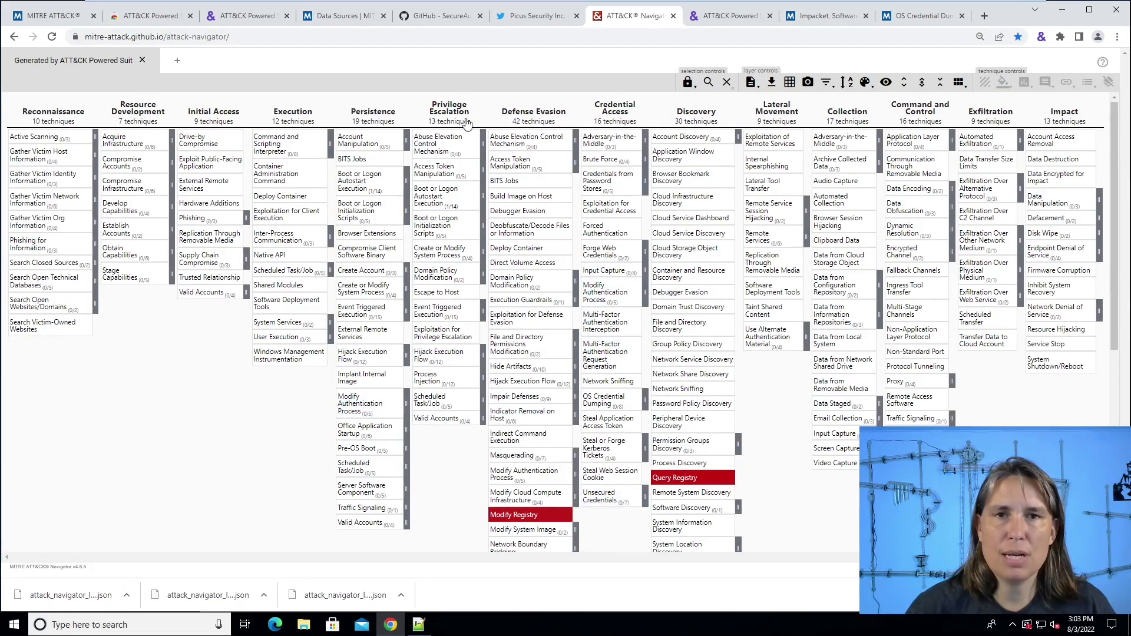
pyautogui.click(235, 16)
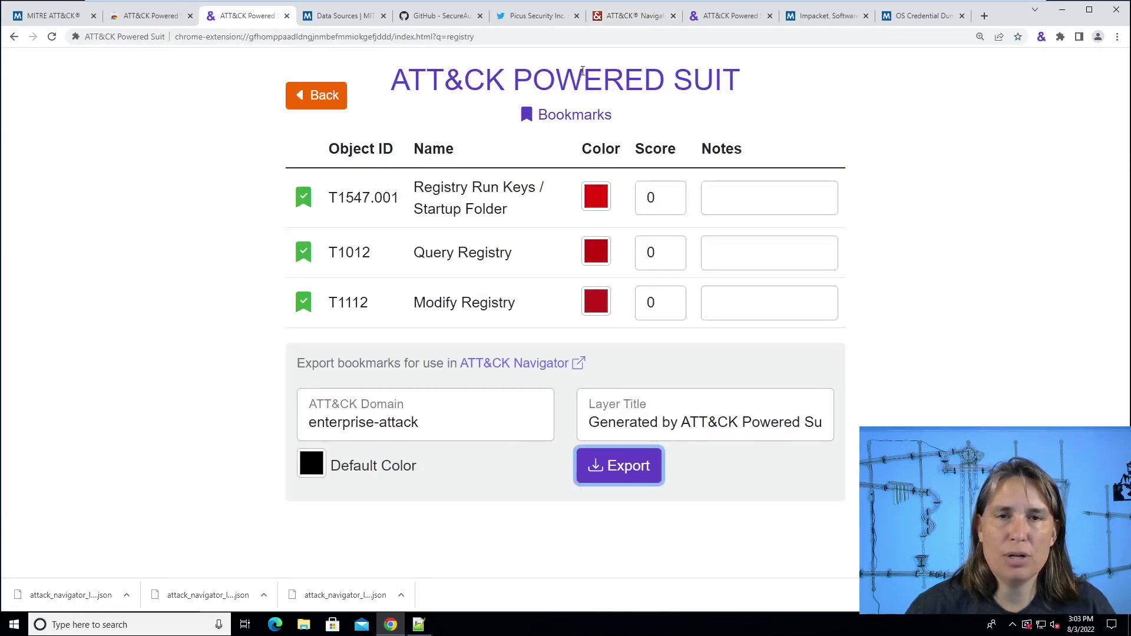
pyautogui.click(624, 17)
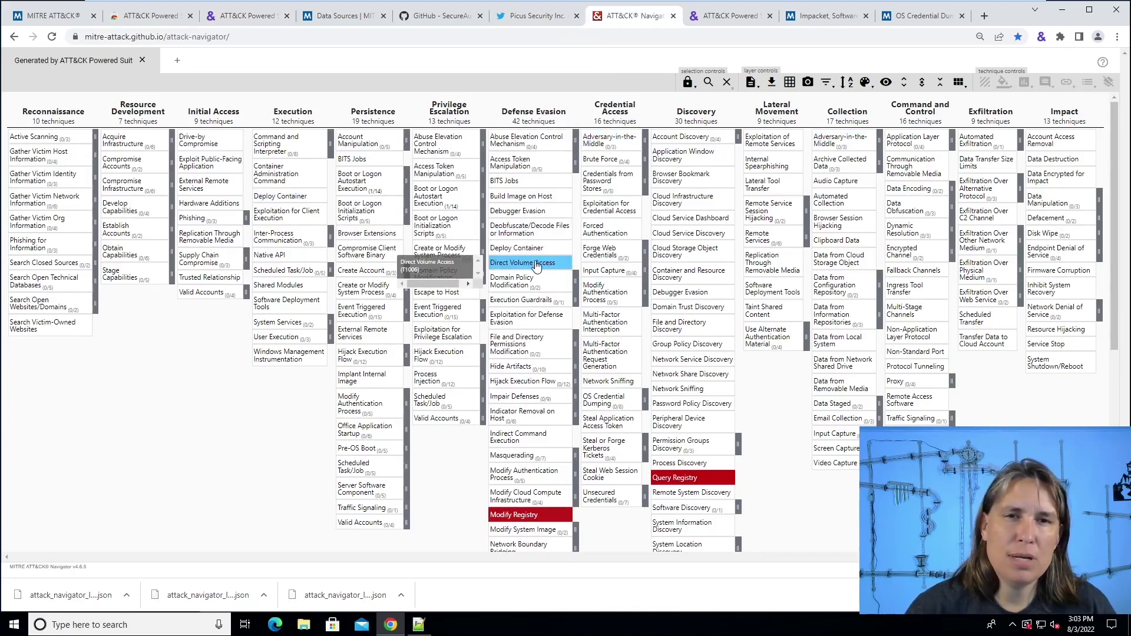
pyautogui.hotkey('ctrl', '+')
pyautogui.hotkey('ctrl', '+')
pyautogui.hotkey('ctrl', '+')
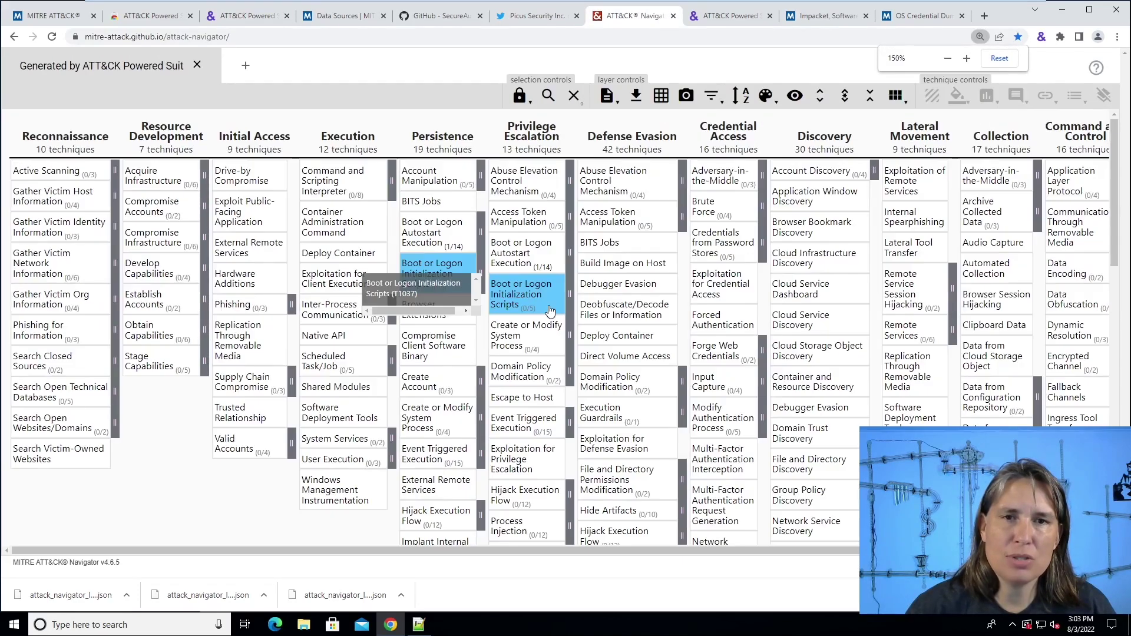
pyautogui.hotkey('ctrl', '+')
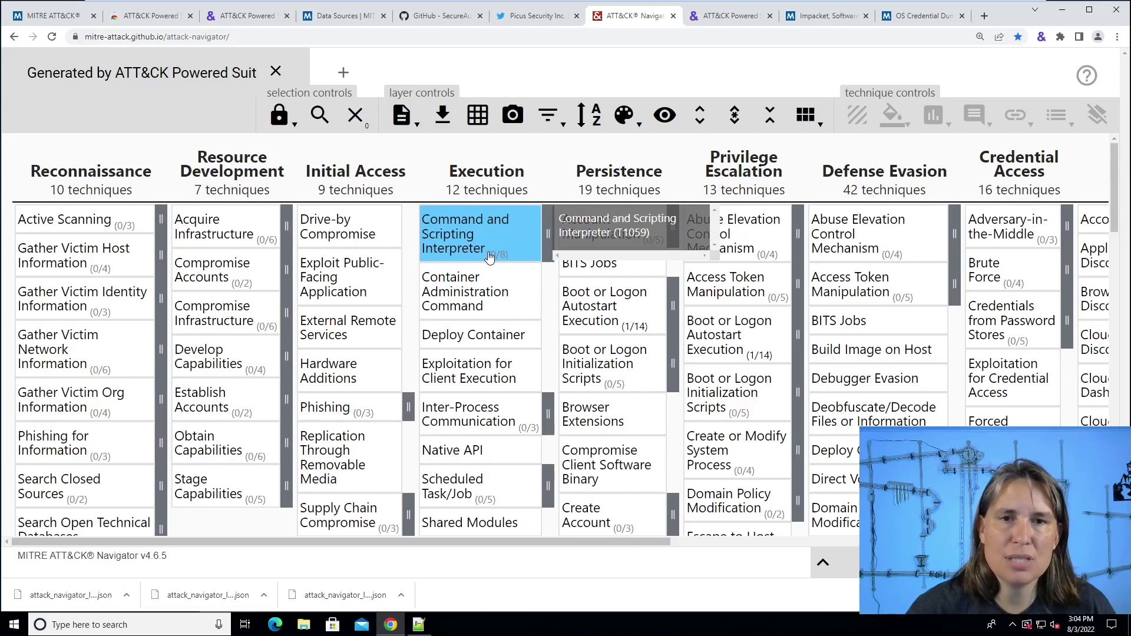
# Step: Toggle Command and Scripting Interpreter's sub-techniques, then expand Boot or Logon Autostart Execution's
pyautogui.click(547, 232)
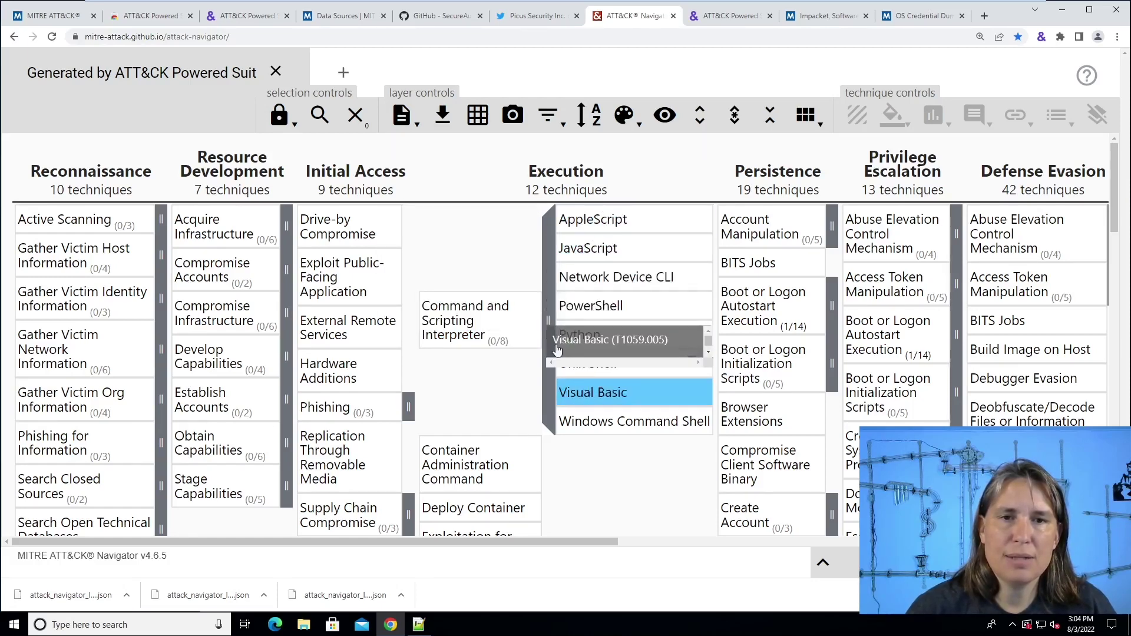
pyautogui.click(548, 322)
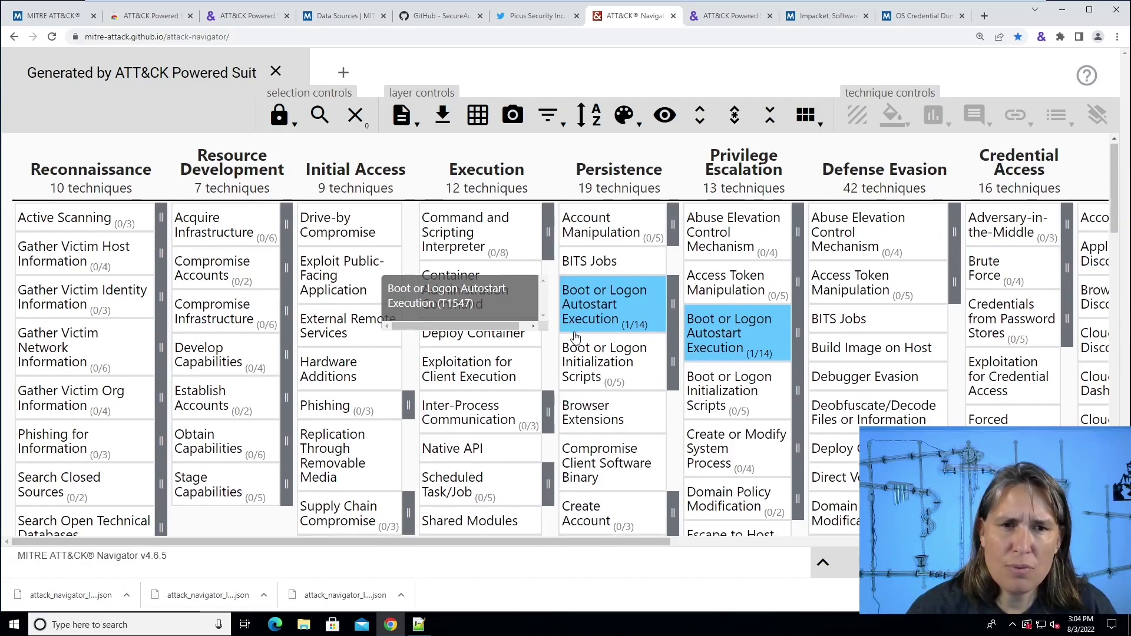
pyautogui.scroll(-2, 590, 330)
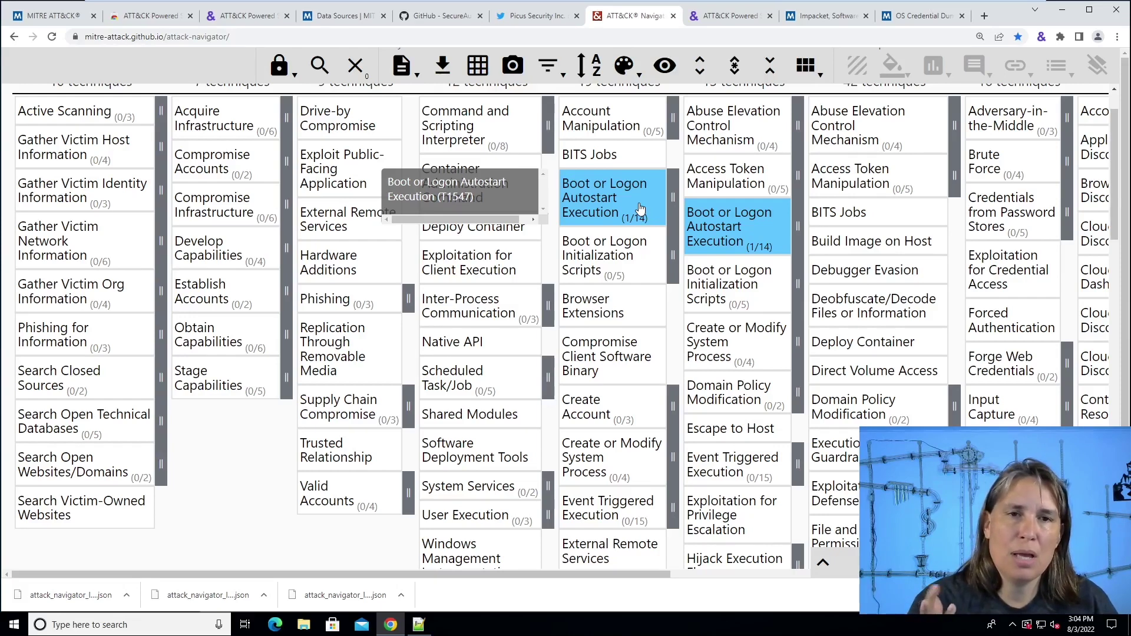
pyautogui.click(675, 207)
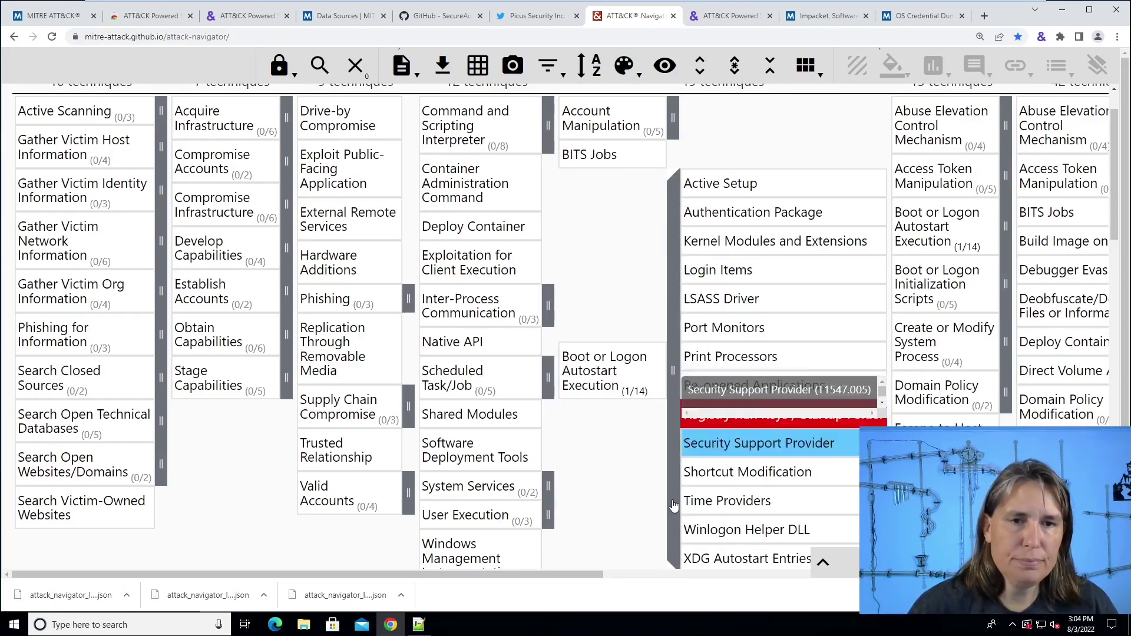
# Step: Collapse Boot or Logon Autostart Execution's sub-techniques and return to the top of the matrix
pyautogui.scroll(-3, 674, 505)
pyautogui.scroll(1, 671, 512)
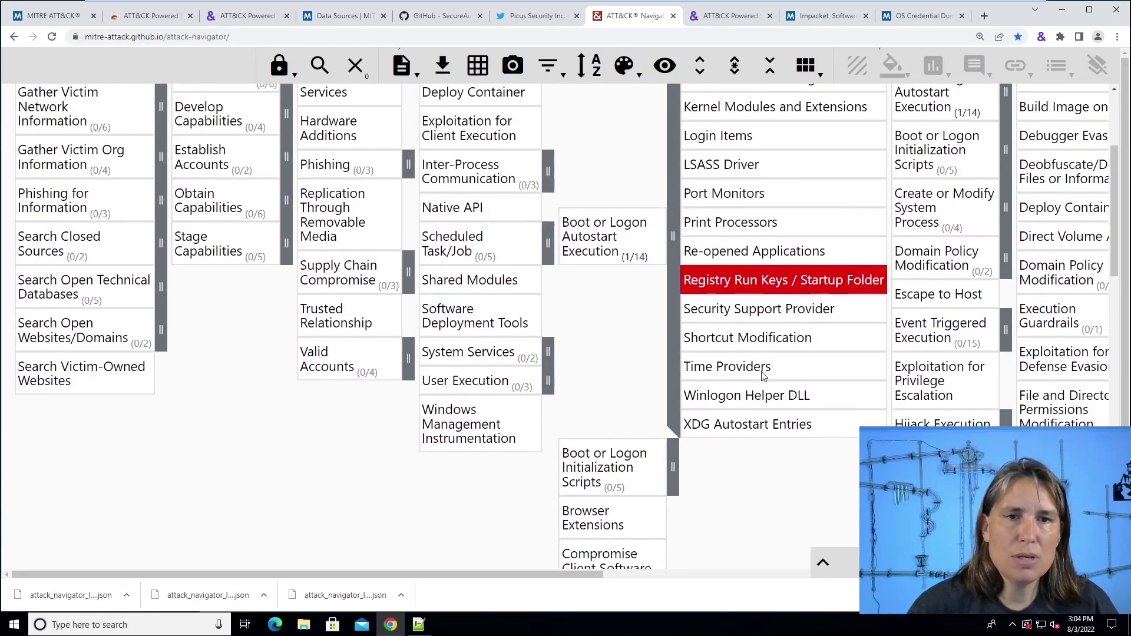
pyautogui.scroll(-1, 737, 383)
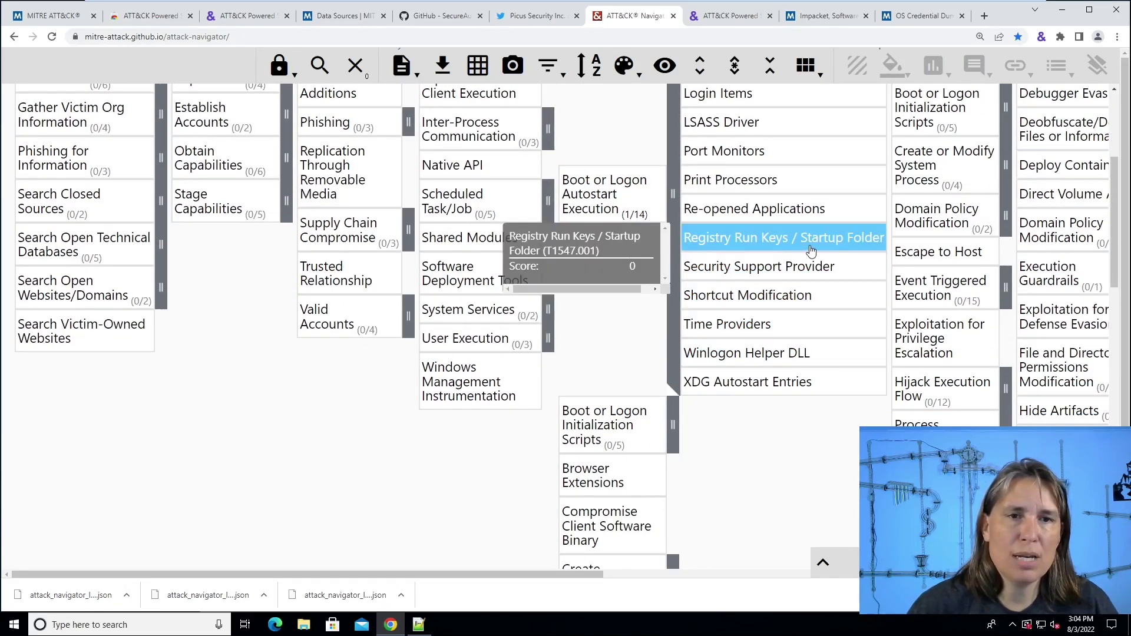
pyautogui.click(675, 349)
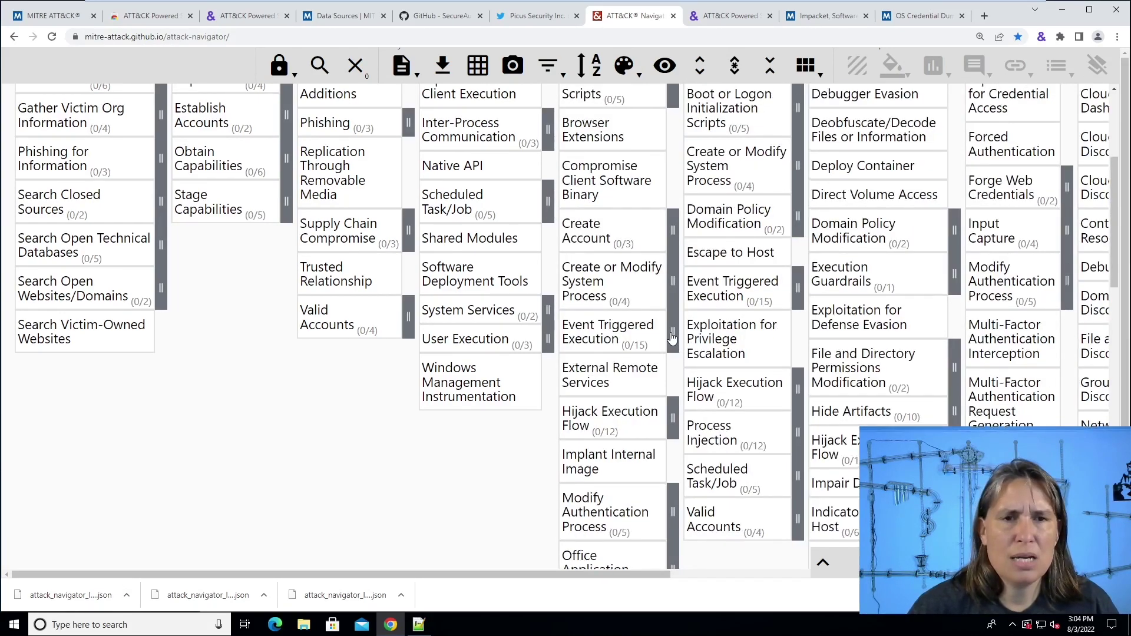
pyautogui.scroll(5, 674, 336)
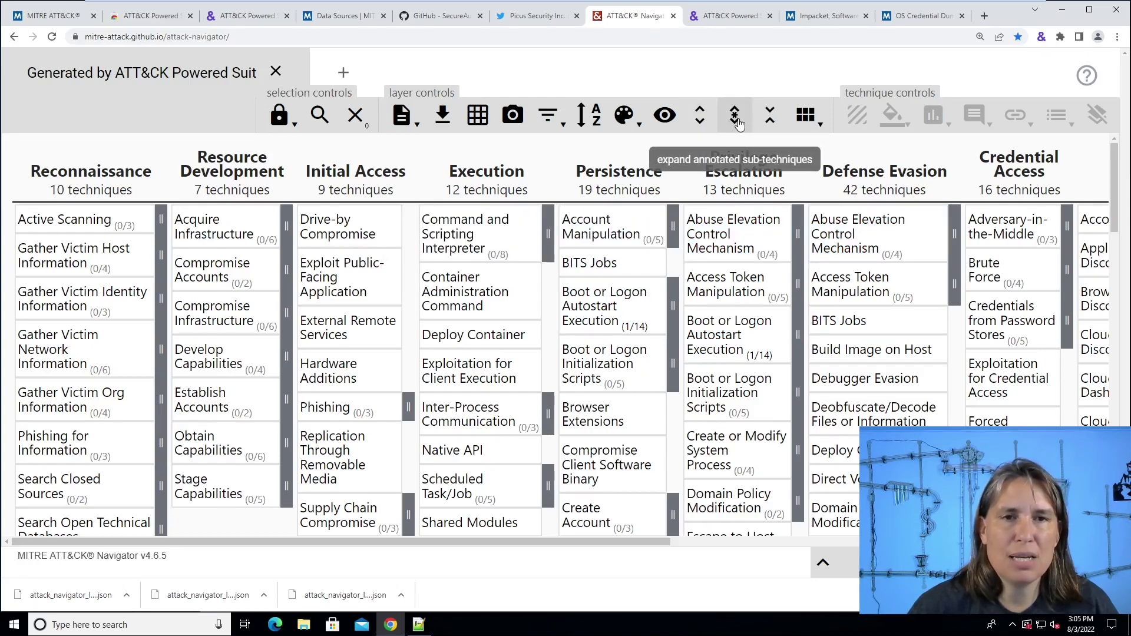
# Step: Expand all annotated sub-techniques and inspect the red Registry Run Keys / Startup Folder entry
pyautogui.click(735, 116)
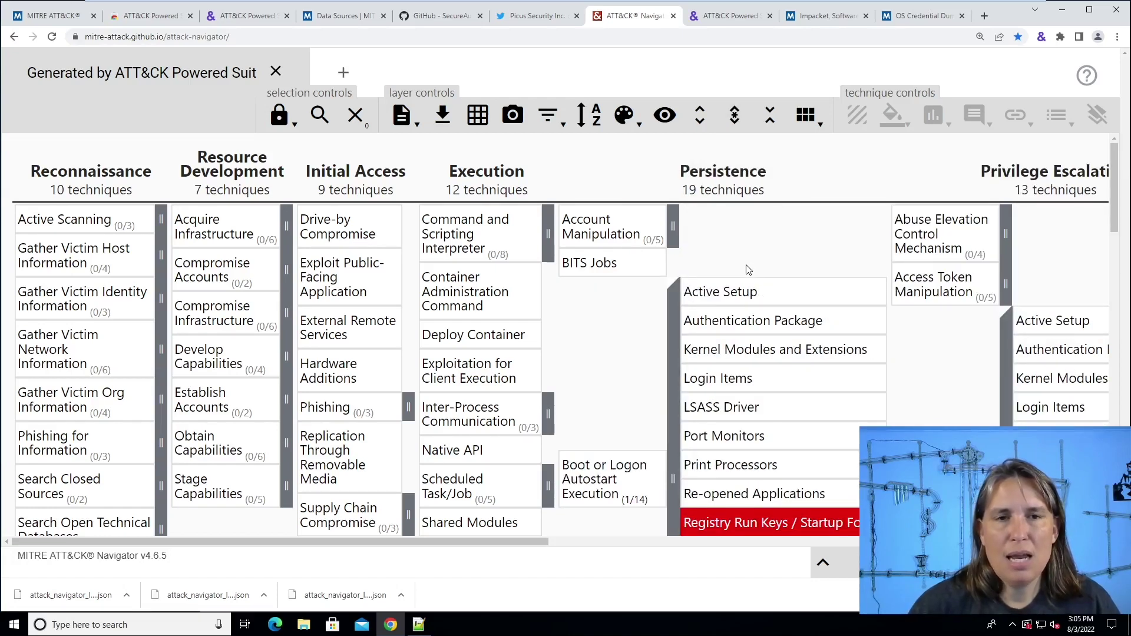
pyautogui.scroll(-2, 683, 307)
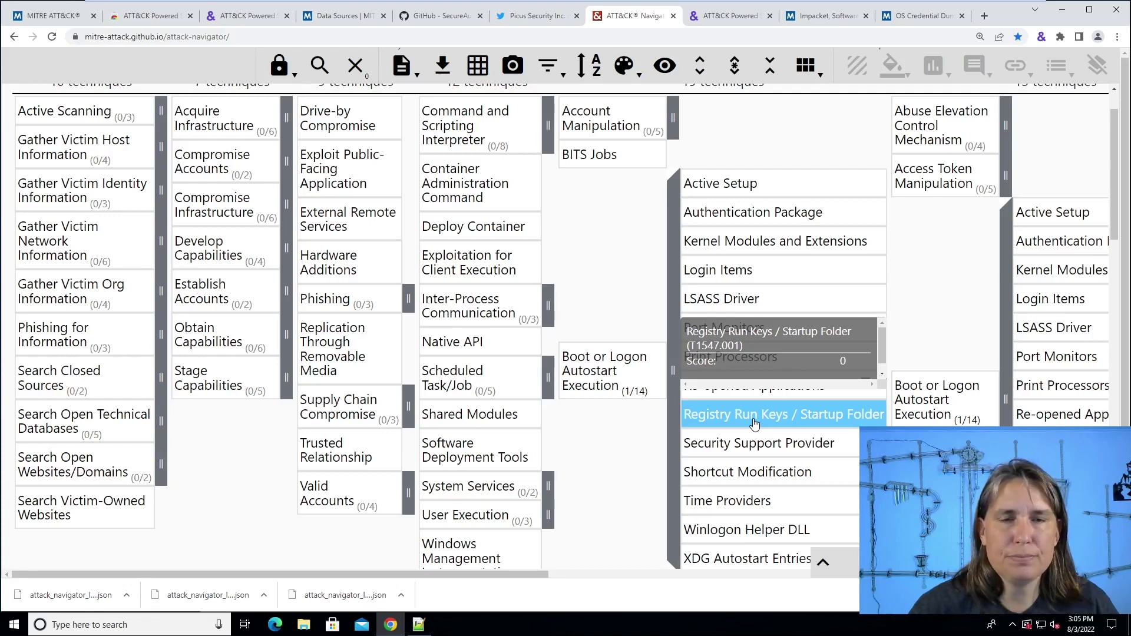
pyautogui.click(754, 420)
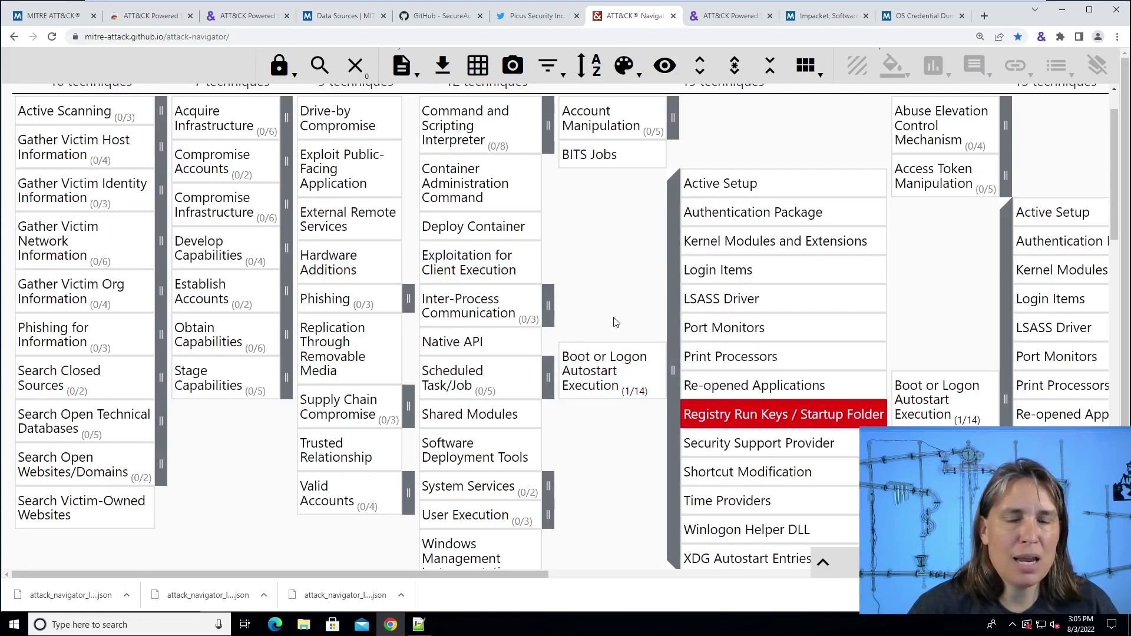
pyautogui.scroll(2, 377, 236)
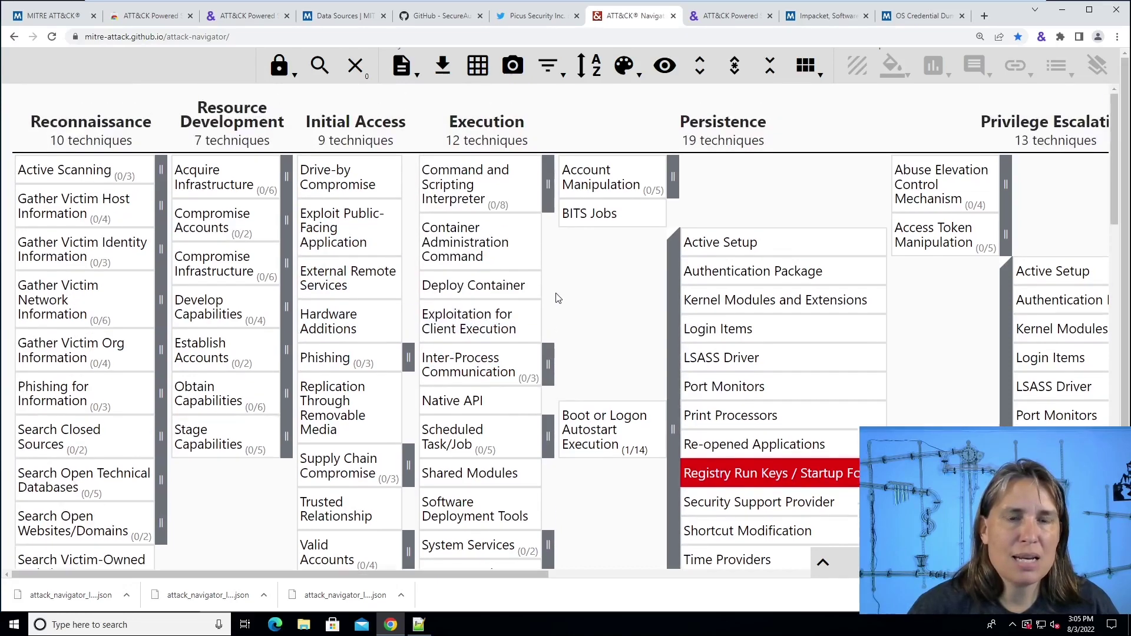